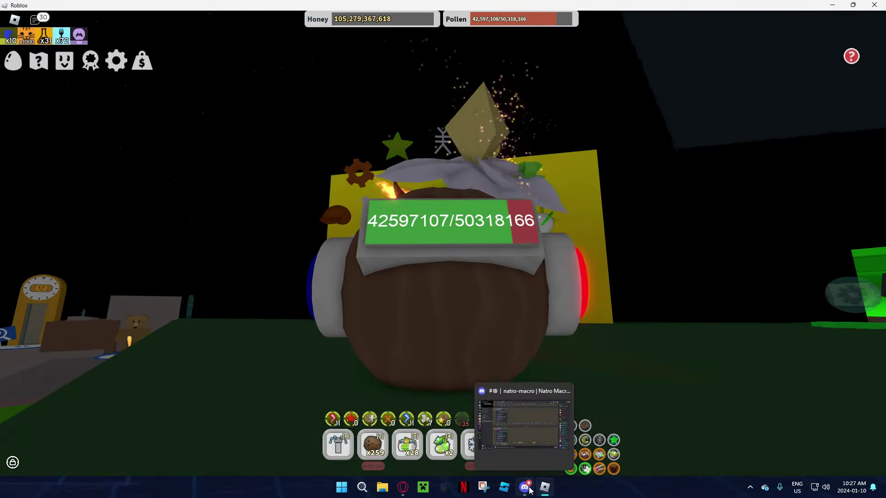
Step: Switch to Discord and download the Natro Macro v0.9.8 archive from the natro-macro channel, accepting the download warning and minimizing the browser
{"action": "left_click", "coordinate": [530, 488]}
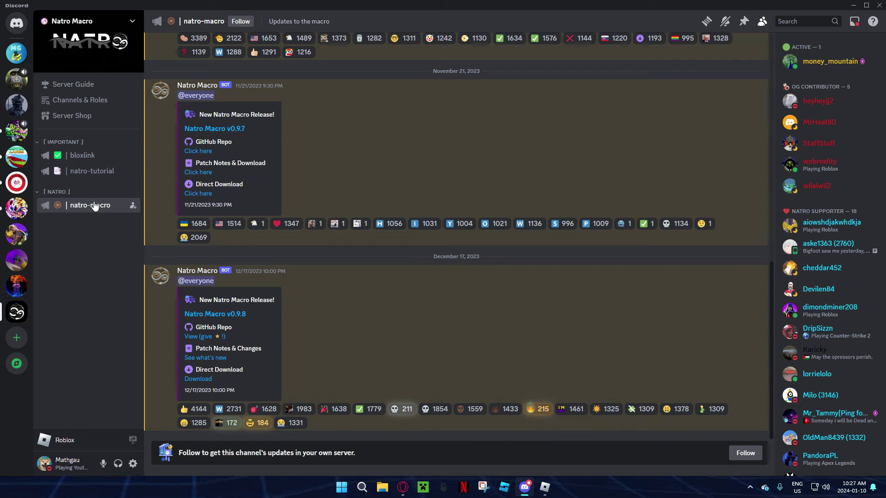
{"action": "scroll", "coordinate": [268, 256], "scroll_direction": "up", "scroll_amount": 3}
{"action": "scroll", "coordinate": [219, 276], "scroll_direction": "down", "scroll_amount": 3}
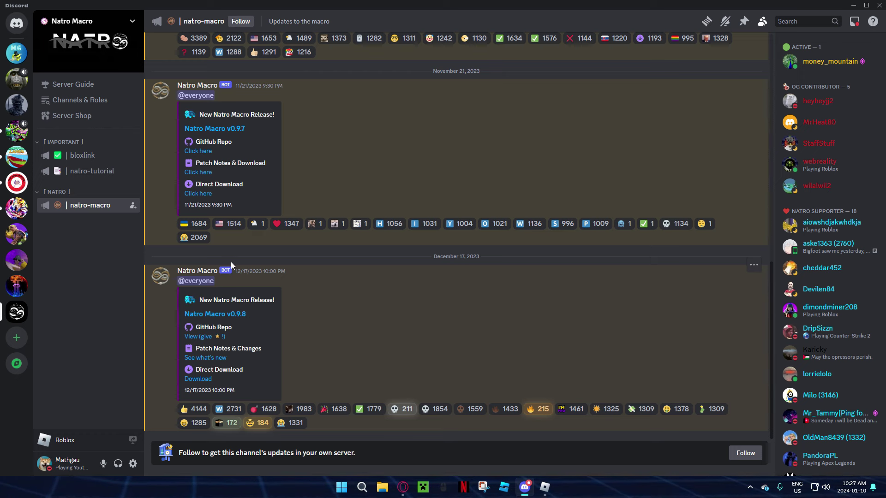
{"action": "left_click", "coordinate": [198, 380]}
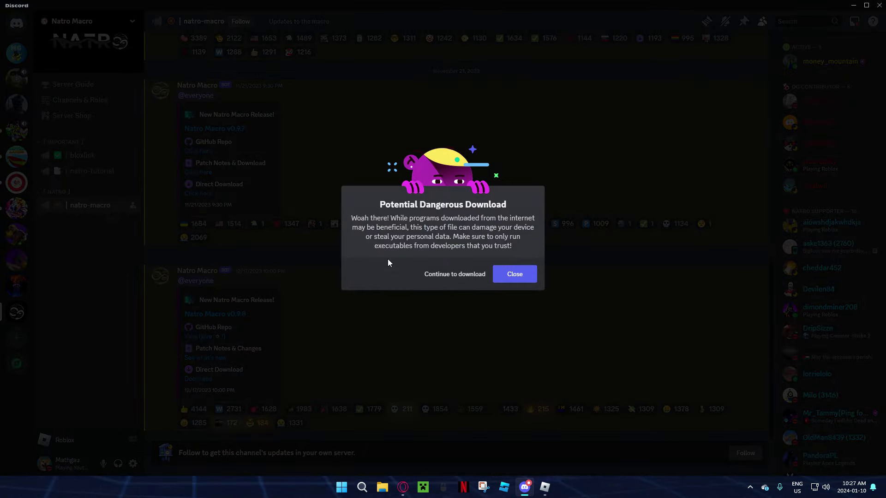
{"action": "left_click", "coordinate": [448, 273]}
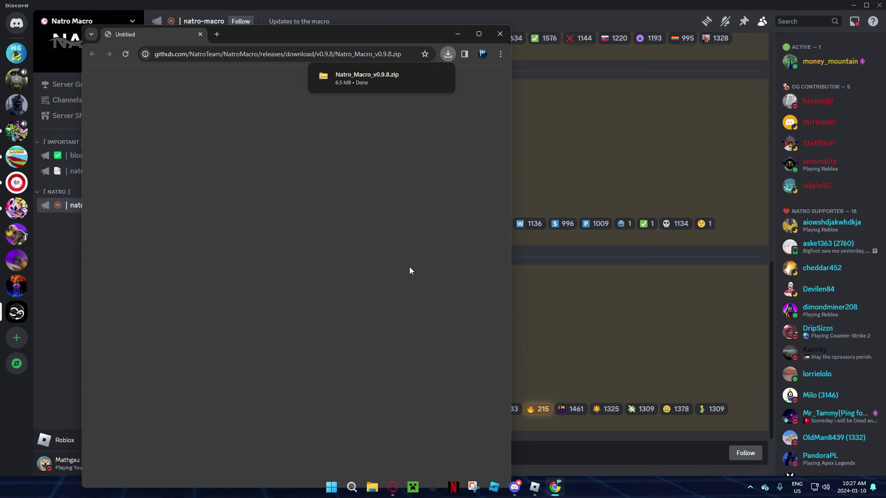
{"action": "left_click", "coordinate": [458, 33]}
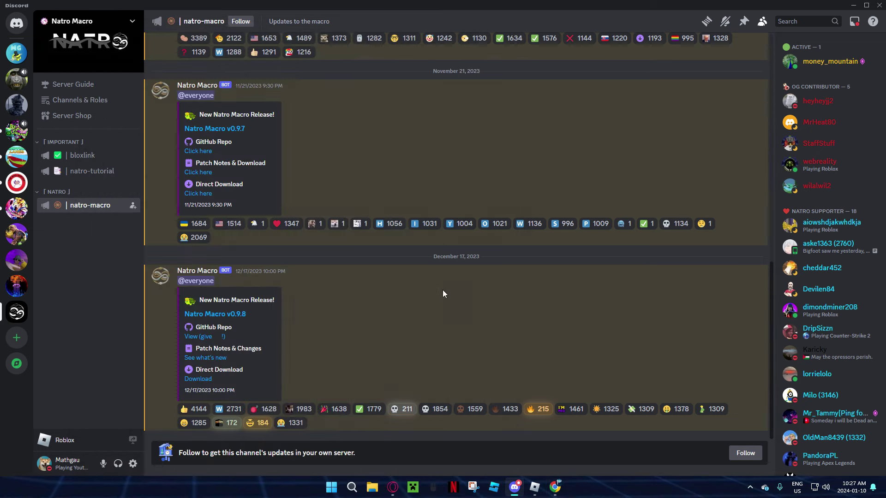
Step: Open the Downloads folder in File Explorer and select the Natro_Macro_v0.9.8 archive
{"action": "left_click", "coordinate": [373, 489]}
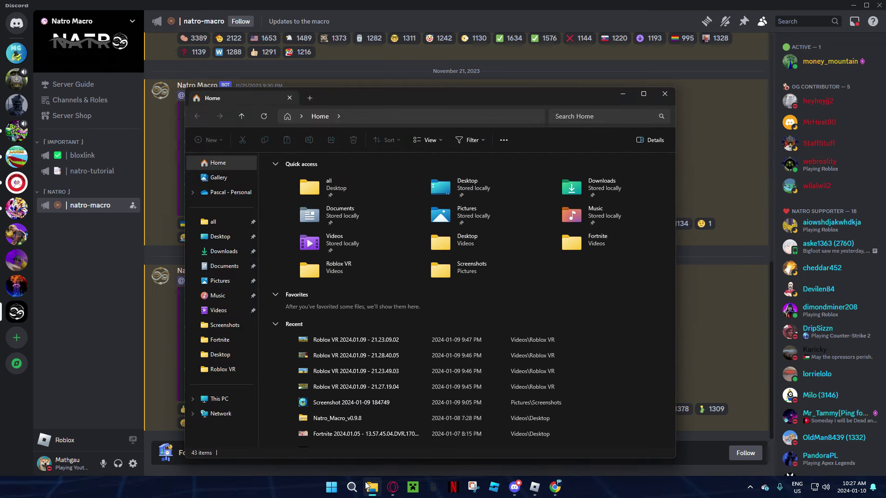
{"action": "left_click", "coordinate": [224, 252]}
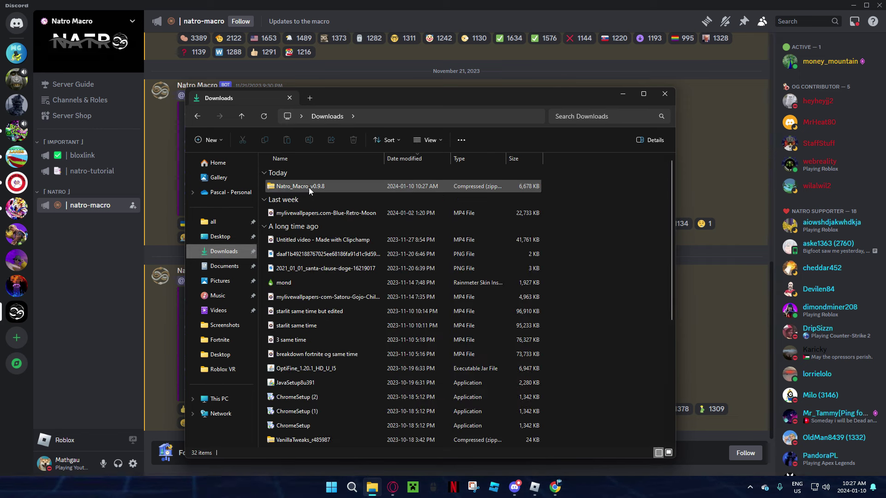
{"action": "left_click", "coordinate": [309, 186]}
{"action": "right_click", "coordinate": [309, 187]}
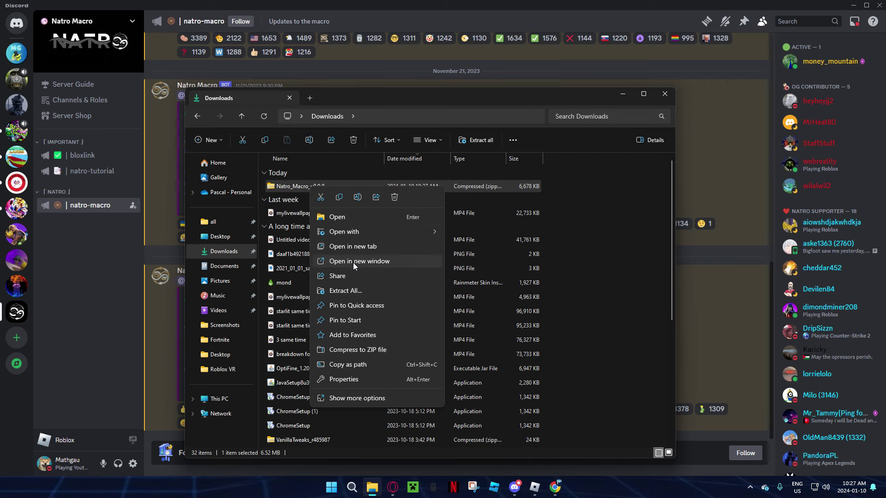
{"action": "left_click", "coordinate": [345, 291]}
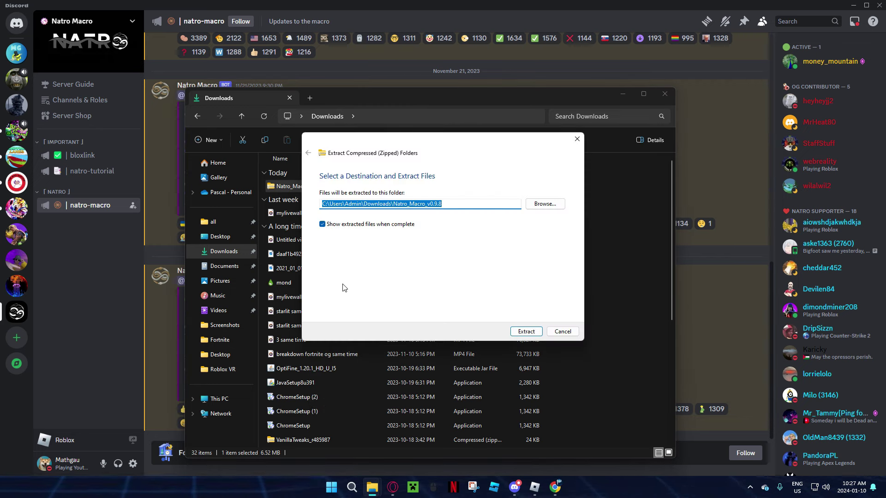
{"action": "left_click", "coordinate": [544, 204]}
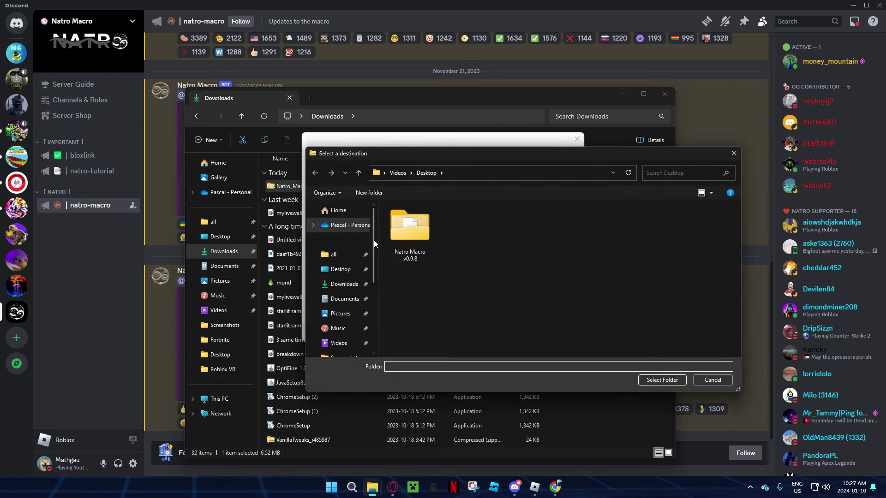
{"action": "scroll", "coordinate": [353, 261], "scroll_direction": "down", "scroll_amount": 2}
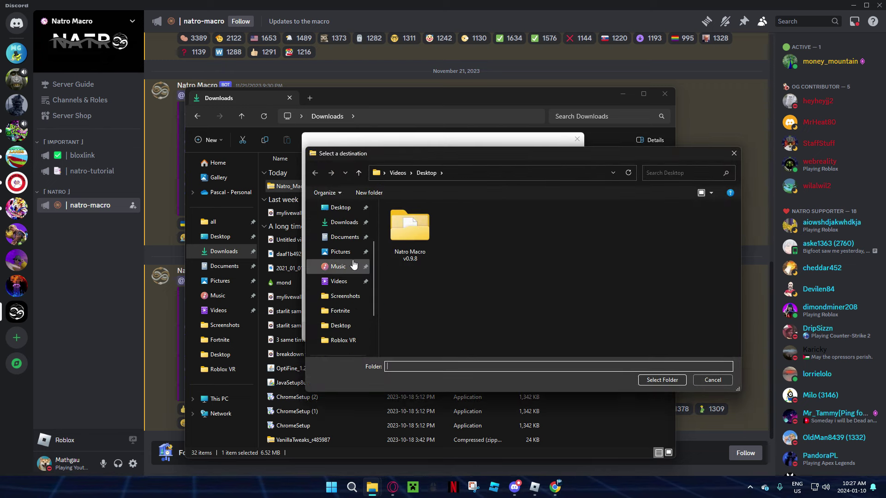
{"action": "left_click_drag", "start_coordinate": [410, 231], "coordinate": [421, 249]}
{"action": "left_click", "coordinate": [484, 262]}
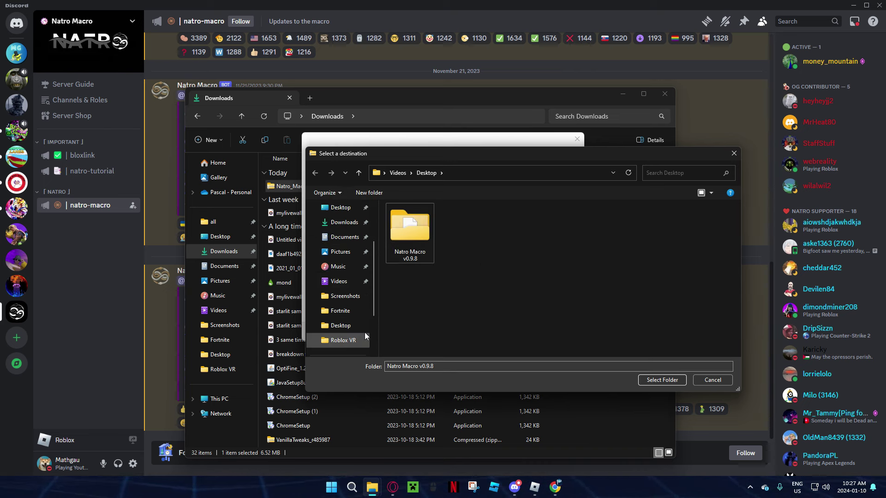
{"action": "left_click", "coordinate": [734, 153]}
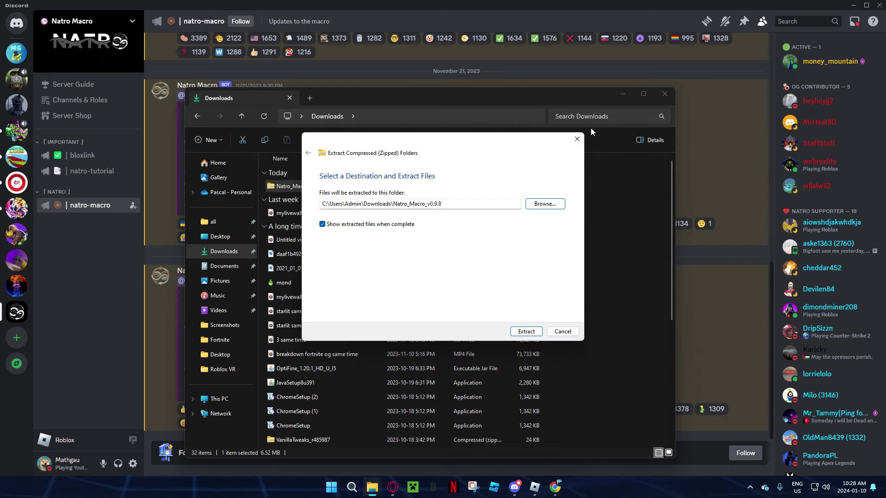
{"action": "left_click", "coordinate": [577, 141]}
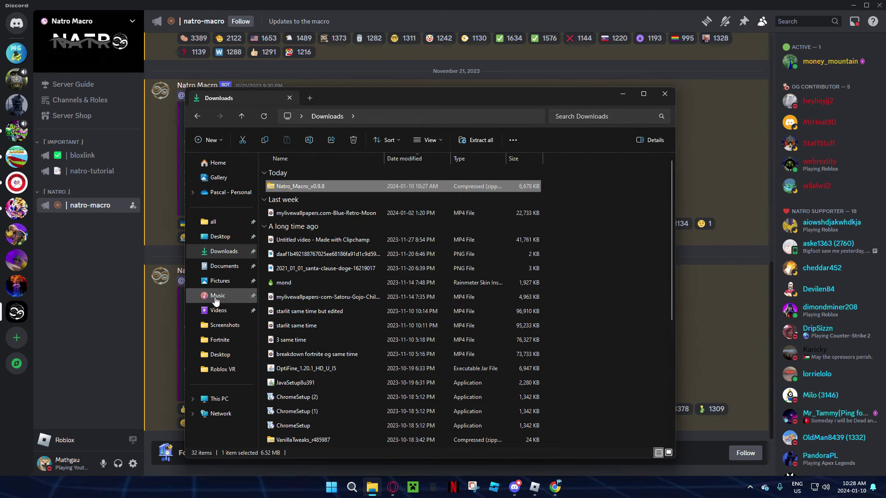
Step: Launch the START script from the extracted Natro Macro v0.9.8 folder in Videos > Desktop
{"action": "left_click", "coordinate": [221, 355]}
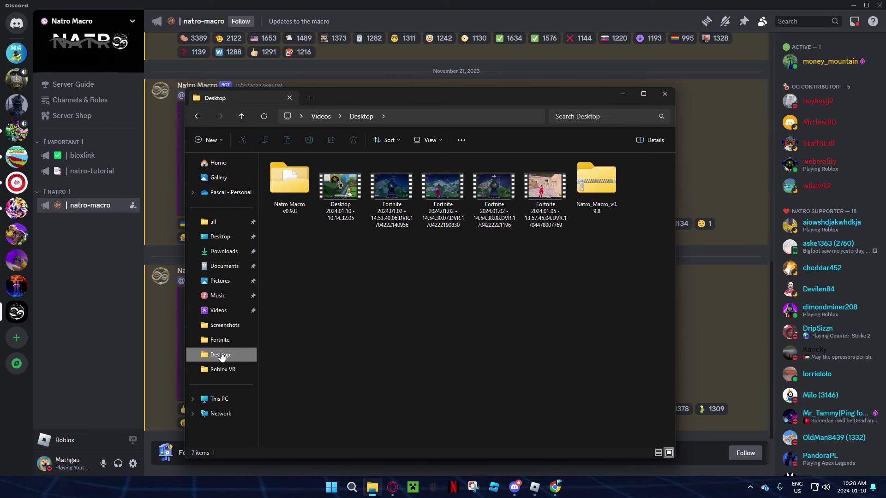
{"action": "double_click", "coordinate": [295, 185]}
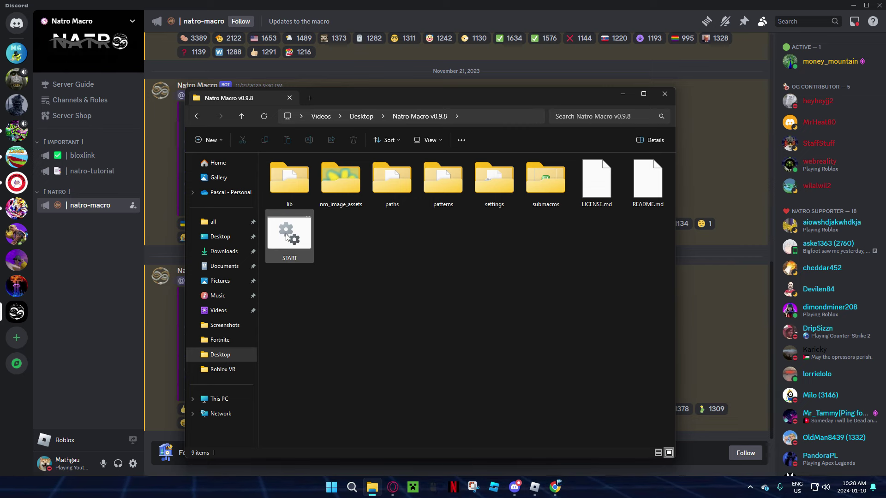
{"action": "double_click", "coordinate": [283, 240]}
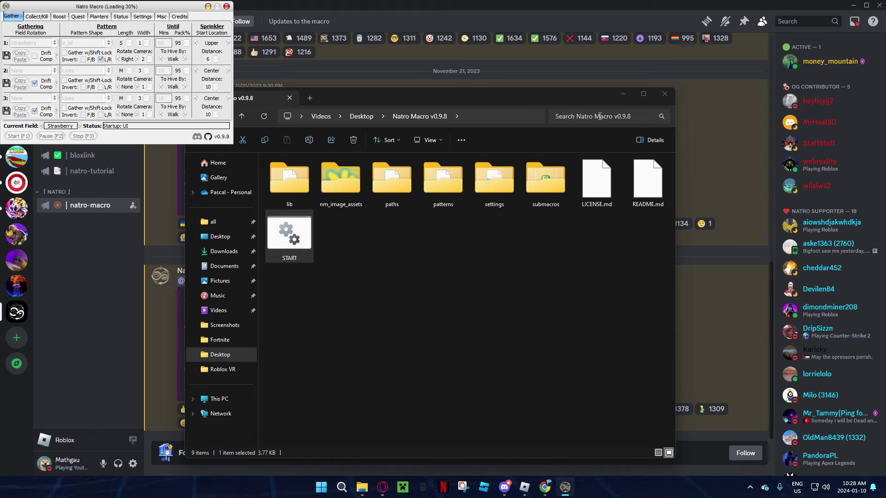
Step: Close File Explorer, minimize Discord, and bring the Natro Macro window up over the Roblox game
{"action": "left_click", "coordinate": [664, 94]}
{"action": "left_click", "coordinate": [854, 5]}
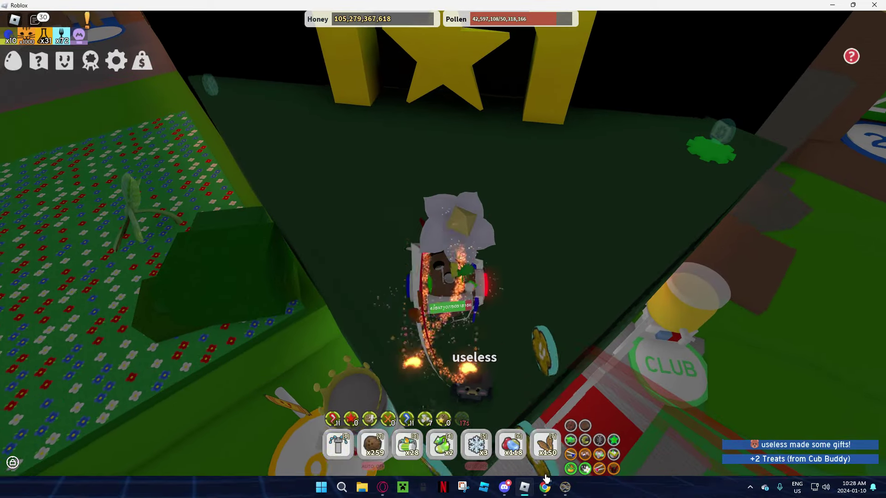
{"action": "left_click", "coordinate": [560, 488]}
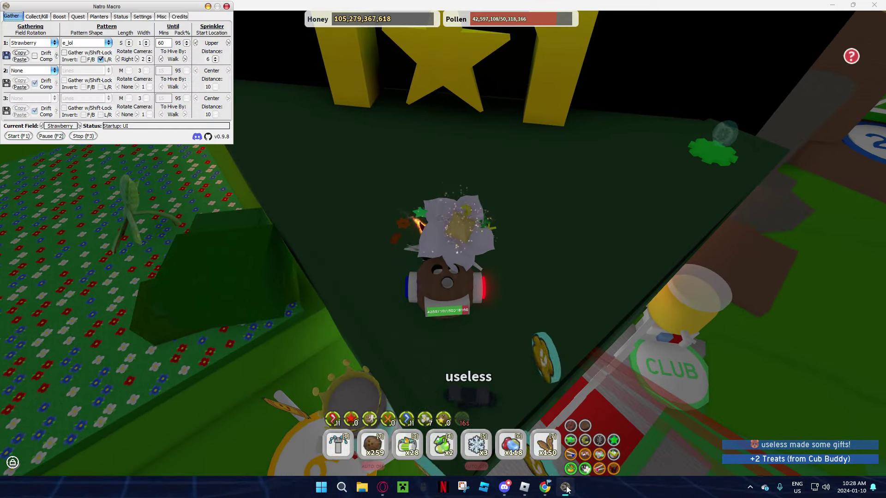
{"action": "left_click", "coordinate": [559, 488]}
{"action": "left_click", "coordinate": [559, 490]}
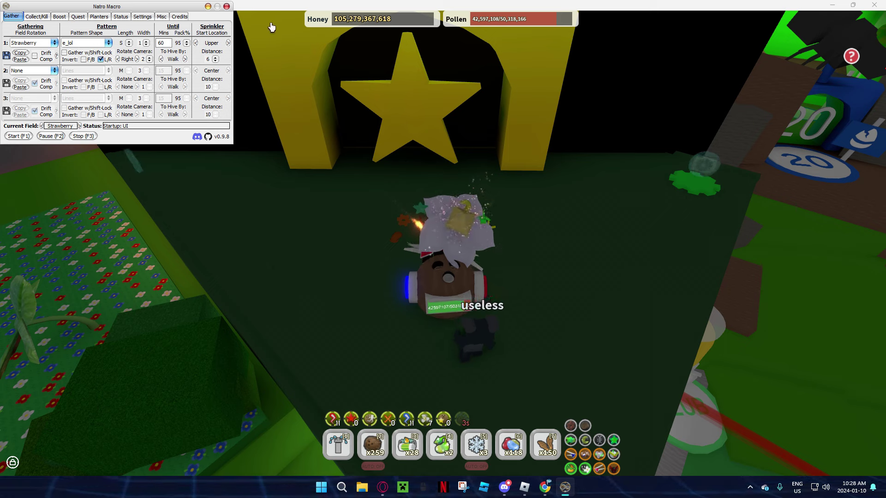
Step: Examine the field rotation and pattern shape choices for the first gathering field
{"action": "left_click", "coordinate": [54, 43]}
{"action": "left_click", "coordinate": [54, 43]}
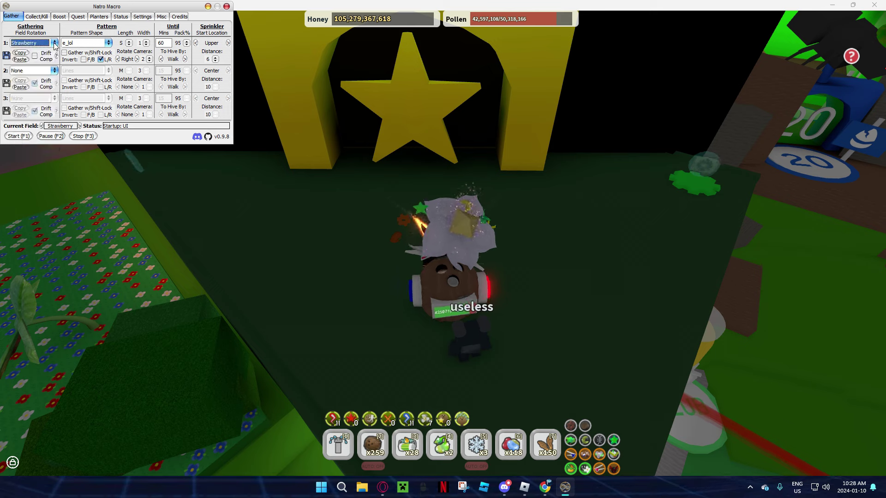
{"action": "left_click", "coordinate": [108, 43]}
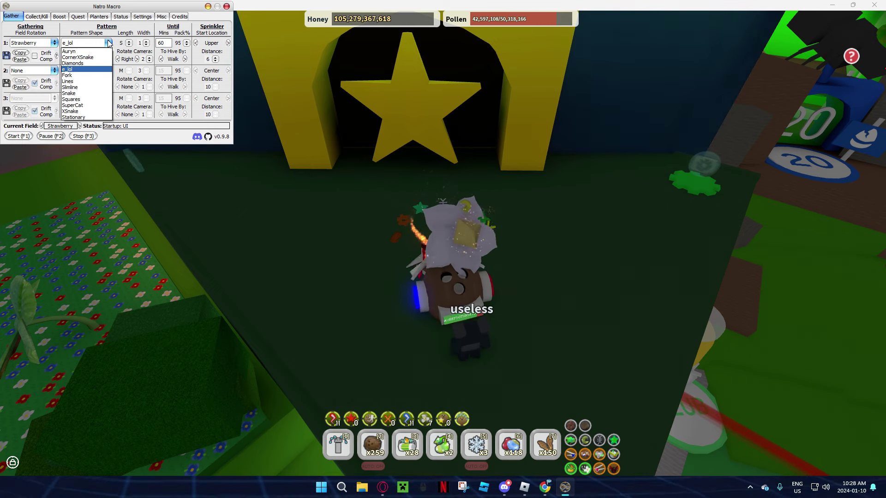
{"action": "left_click", "coordinate": [109, 43]}
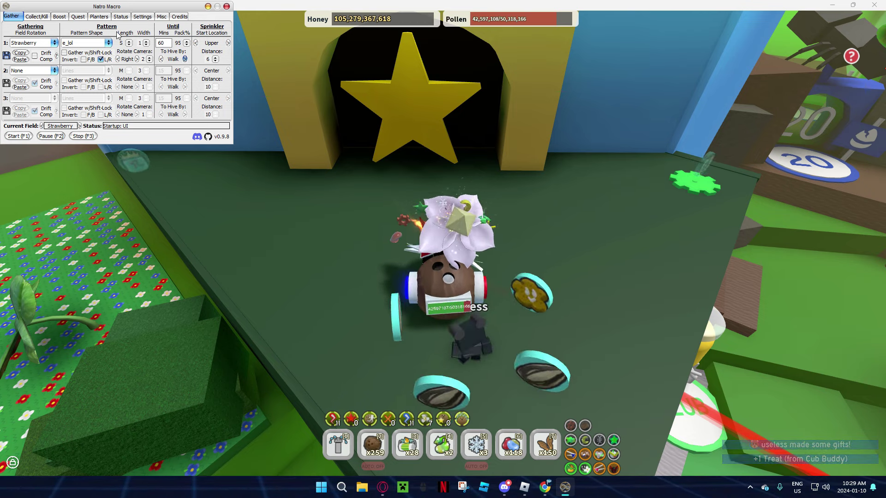
Step: Look over the macro's Collect settings and open its Kill settings
{"action": "left_click", "coordinate": [35, 17]}
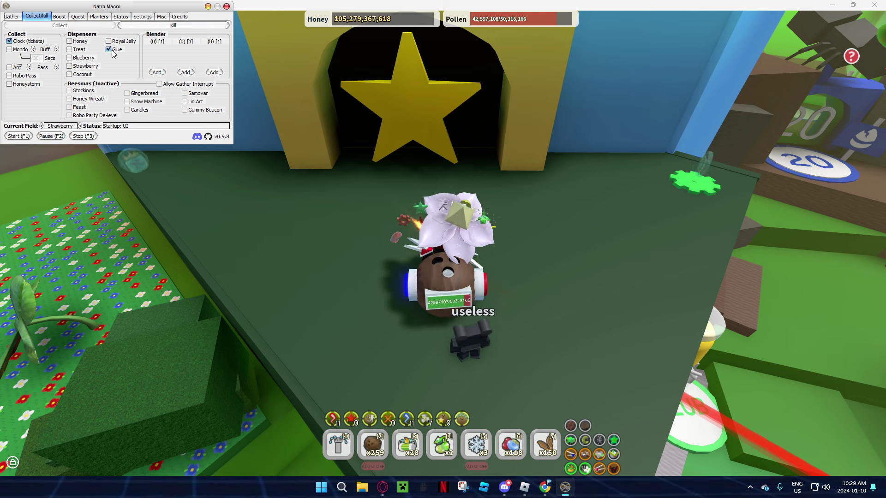
{"action": "left_click", "coordinate": [431, 147]}
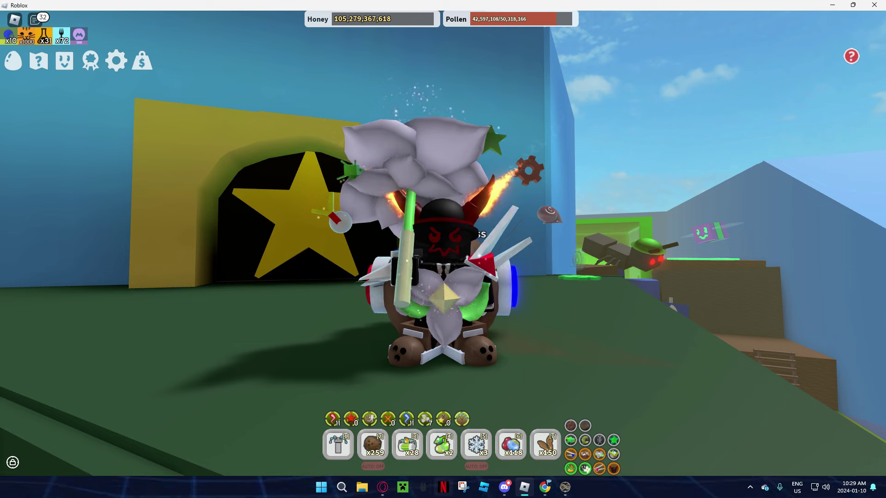
{"action": "left_click", "coordinate": [571, 493]}
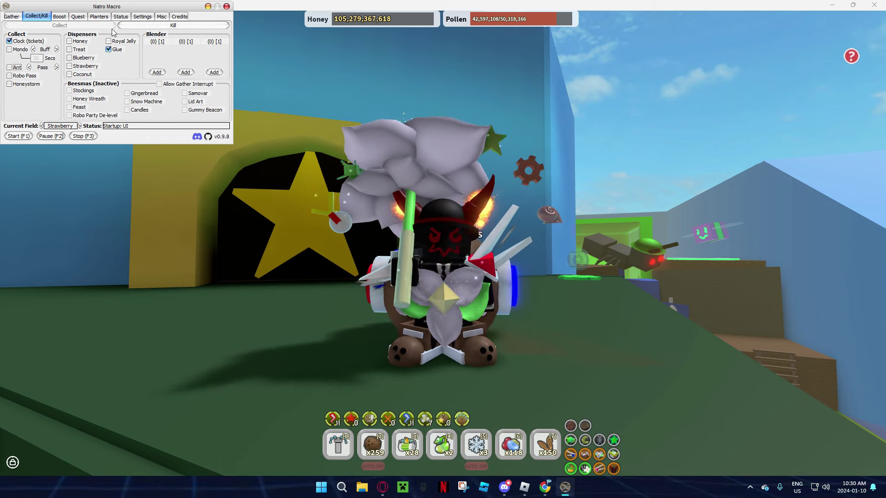
{"action": "left_click", "coordinate": [127, 27]}
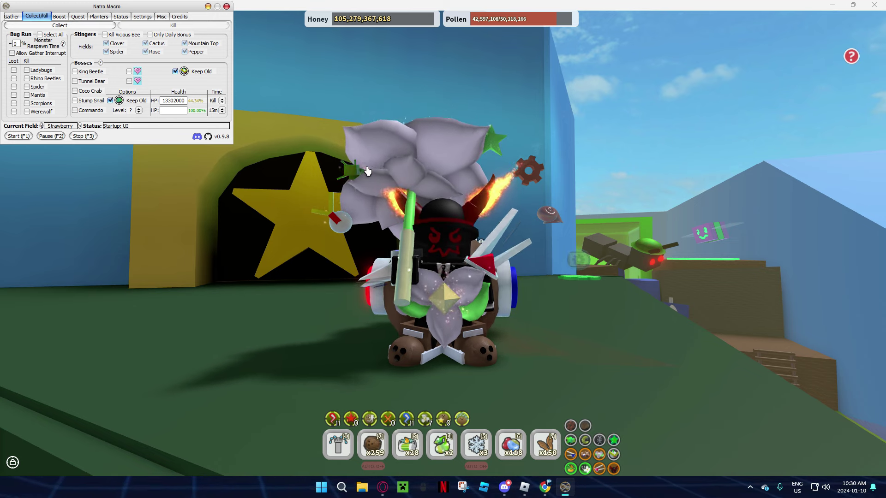
Step: Try enabling all Bug Run monsters and the Kill Vicious Bee option, turning each off again
{"action": "left_click", "coordinate": [41, 35]}
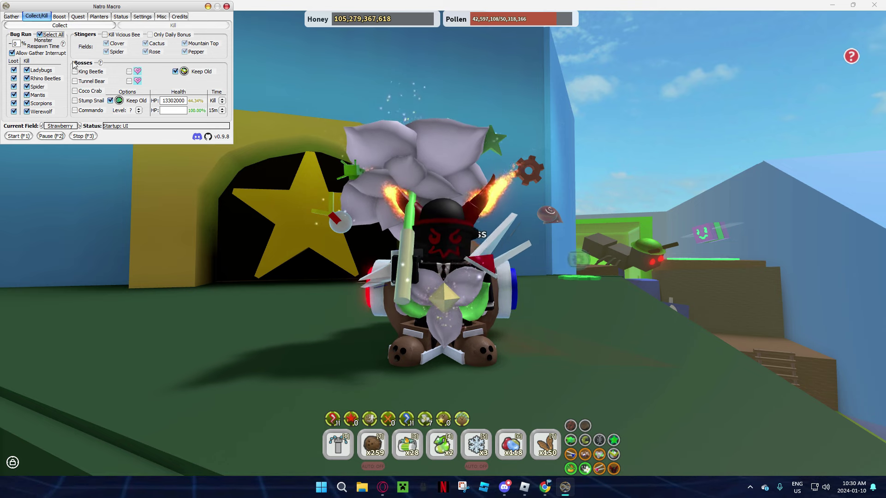
{"action": "left_click", "coordinate": [40, 35]}
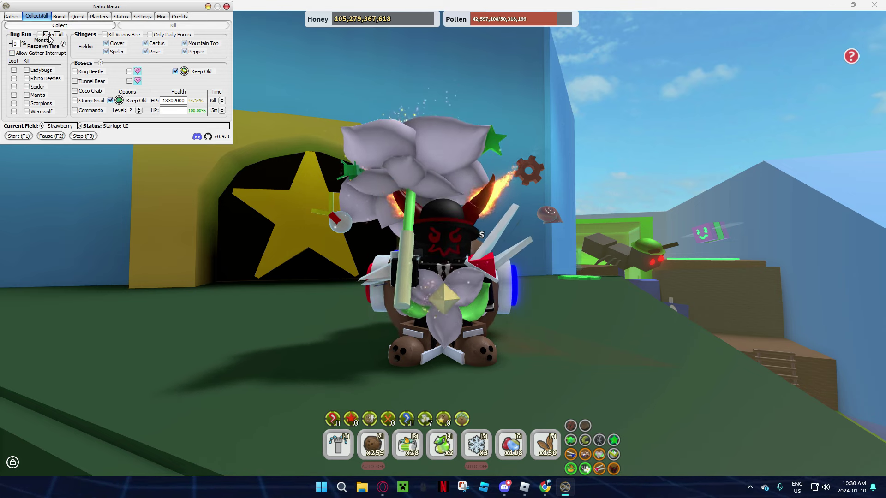
{"action": "left_click", "coordinate": [105, 35]}
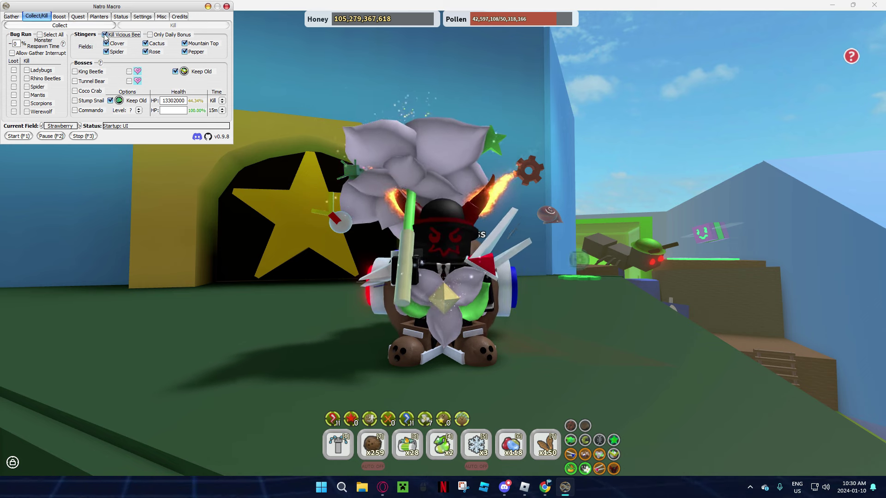
{"action": "left_click", "coordinate": [105, 35]}
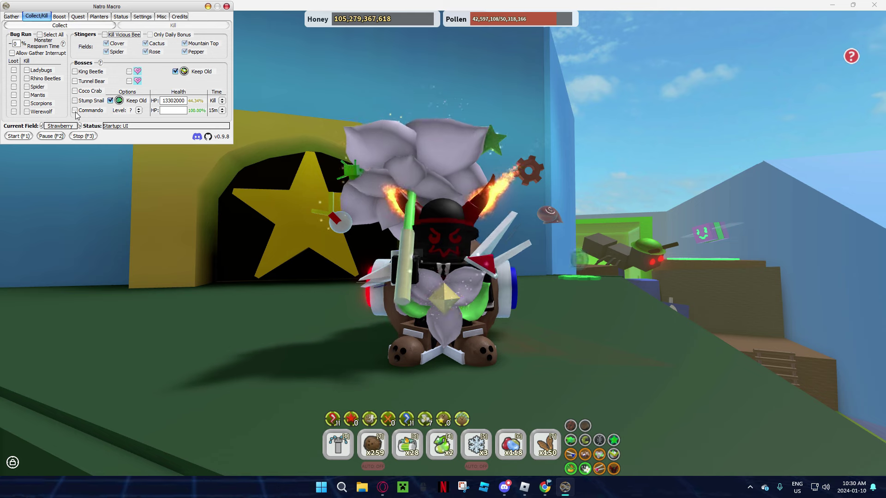
Step: Enable the King Beetle and Tunnel Bear bosses with their heart options, and turn both bosses off again while keeping Tunnel Bear's heart option
{"action": "left_click", "coordinate": [76, 72]}
{"action": "left_click", "coordinate": [75, 81]}
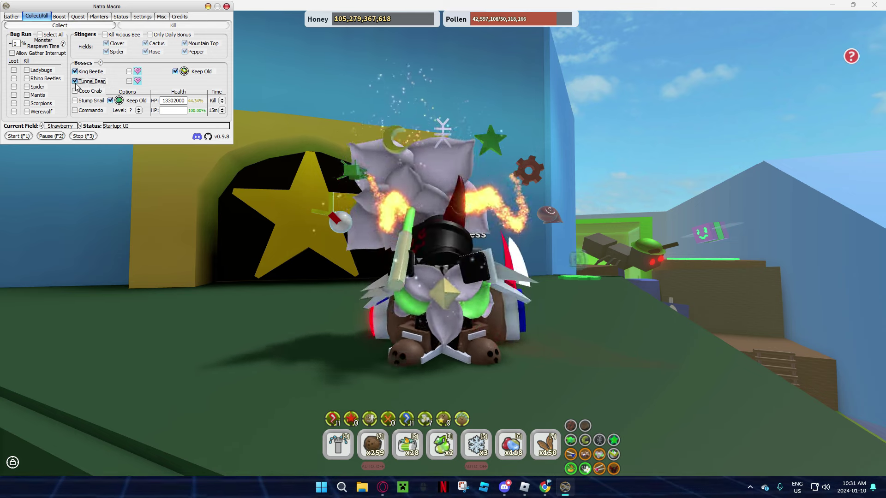
{"action": "left_click", "coordinate": [129, 72]}
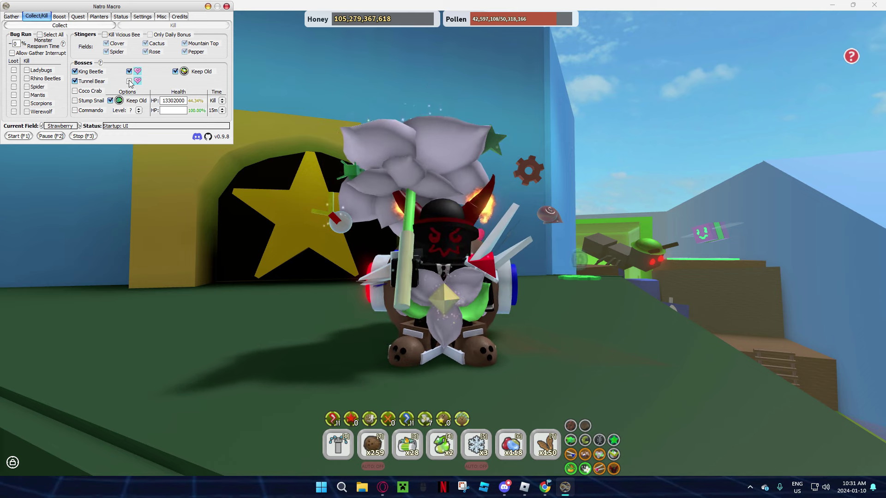
{"action": "left_click", "coordinate": [130, 81]}
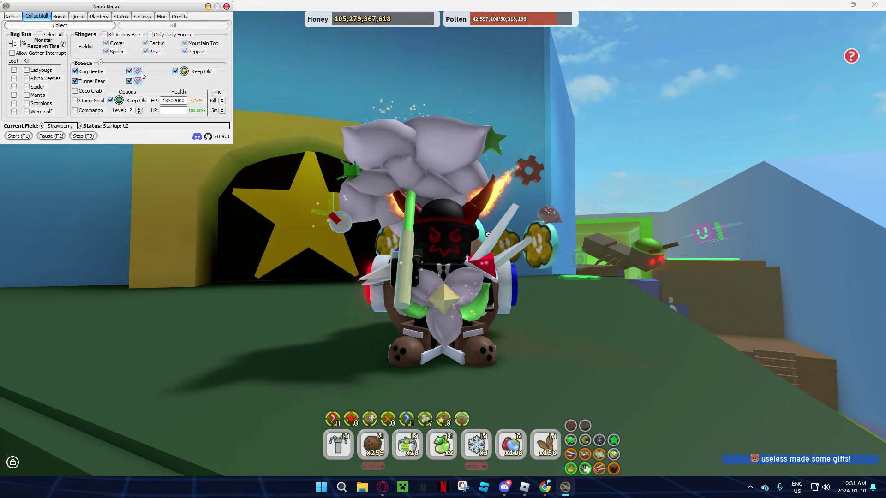
{"action": "left_click", "coordinate": [75, 82]}
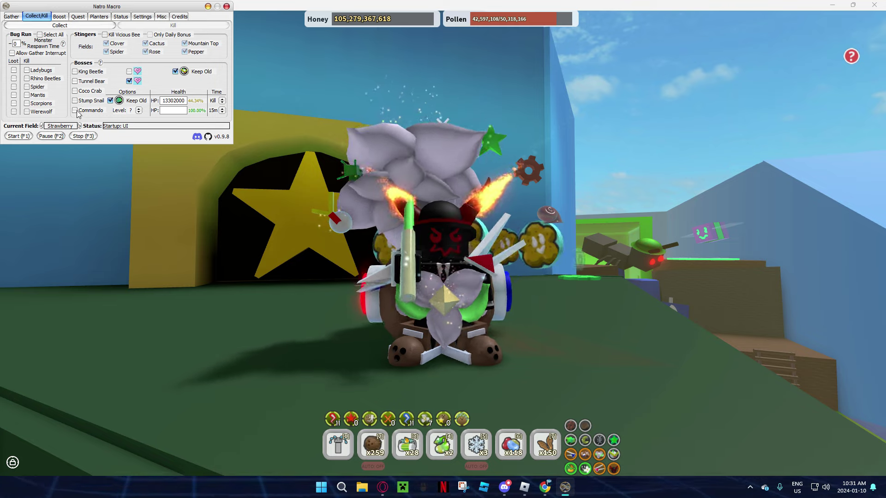
Step: Set the Stump Snail amulet option to Do Nothing, and switch the Stump Snail boss on and off again
{"action": "left_click", "coordinate": [110, 101]}
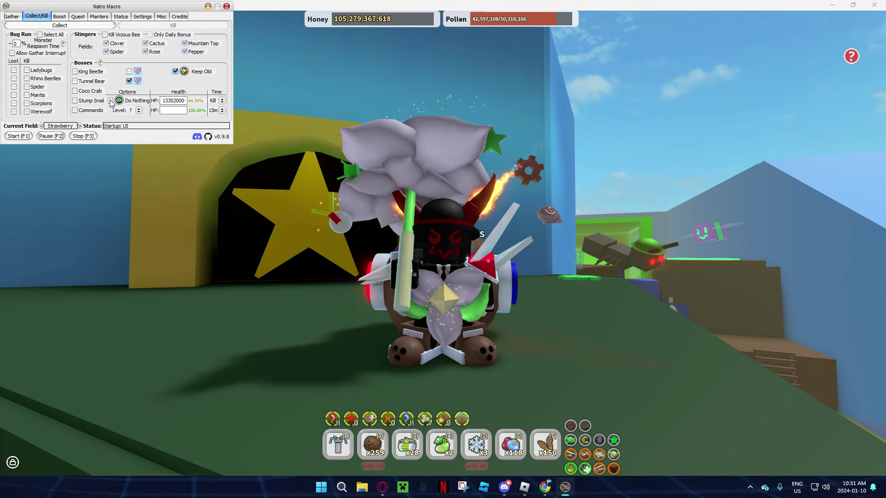
{"action": "key", "text": "shift+Tab"}
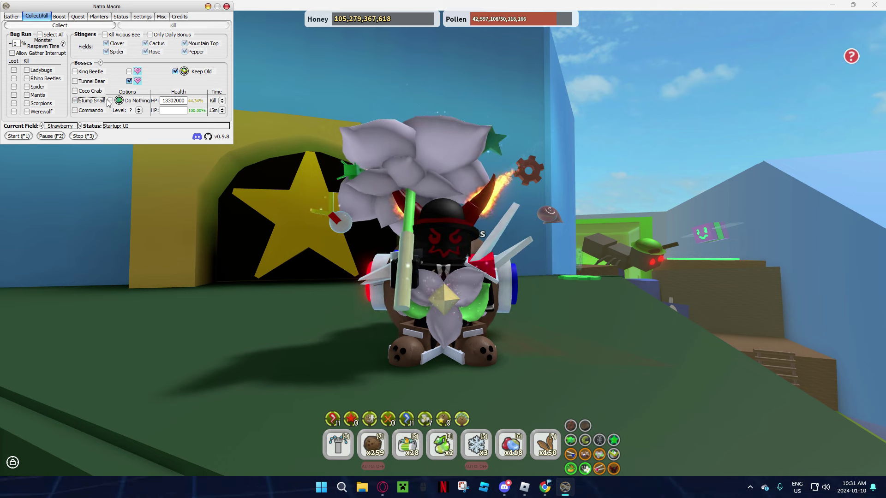
{"action": "key", "text": "Tab"}
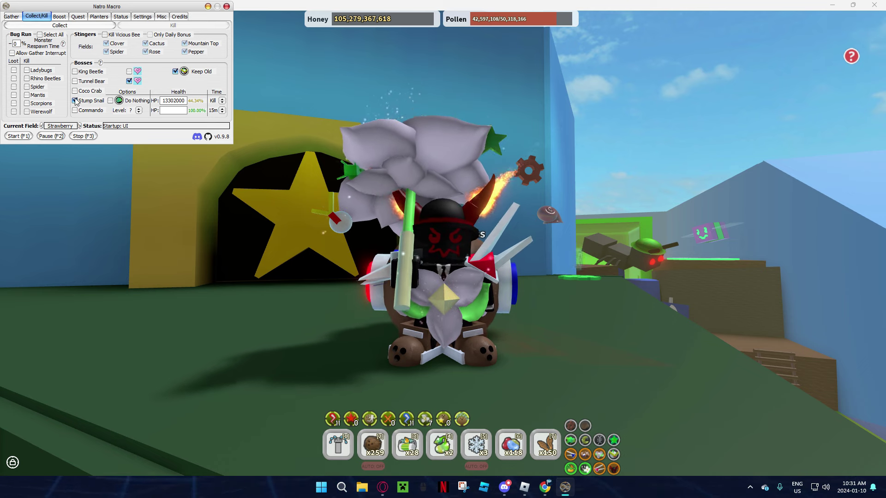
{"action": "left_click", "coordinate": [75, 101]}
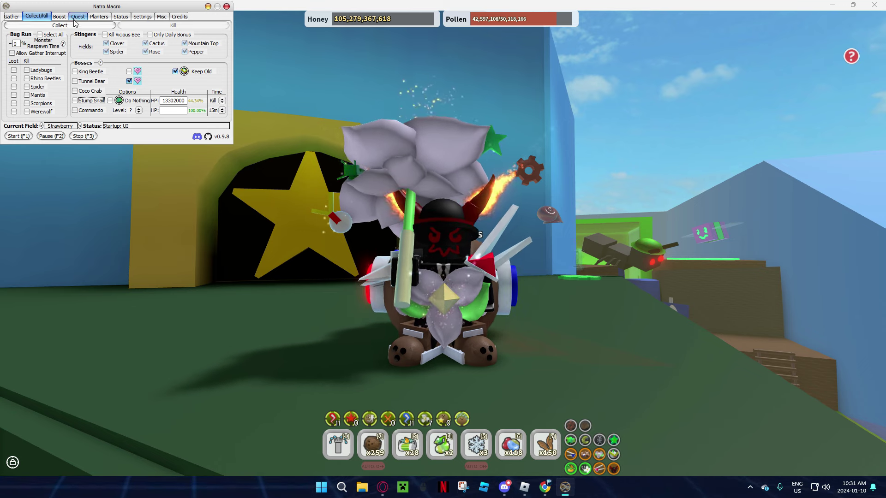
Step: Look over the Boost settings, open the Quest settings and try enabling the Riley Bee quest
{"action": "left_click", "coordinate": [60, 16]}
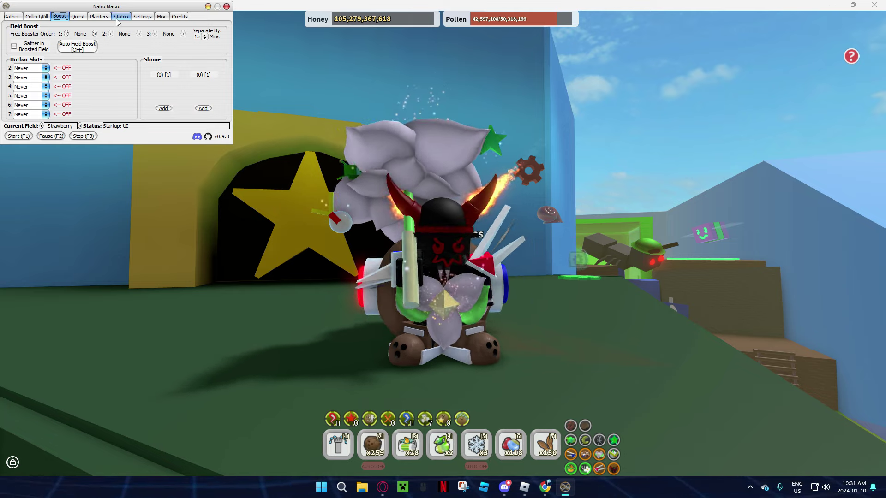
{"action": "left_click", "coordinate": [78, 18]}
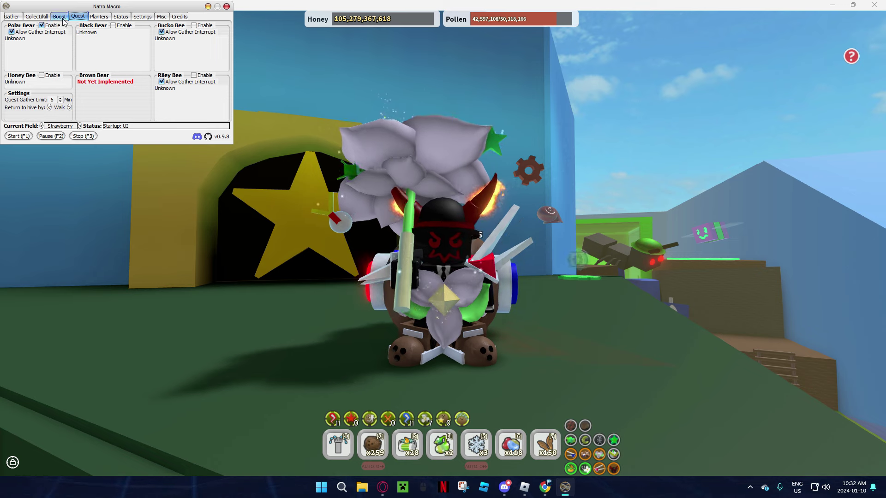
{"action": "left_click", "coordinate": [39, 26]}
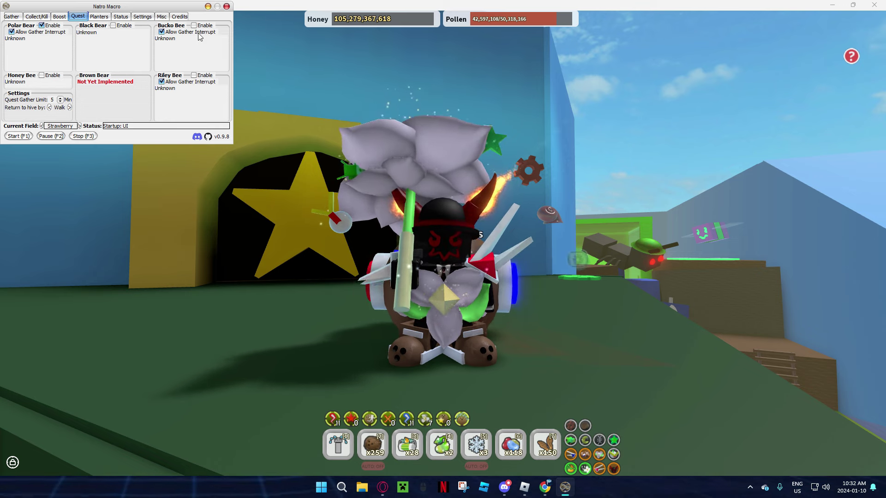
{"action": "left_click", "coordinate": [193, 76]}
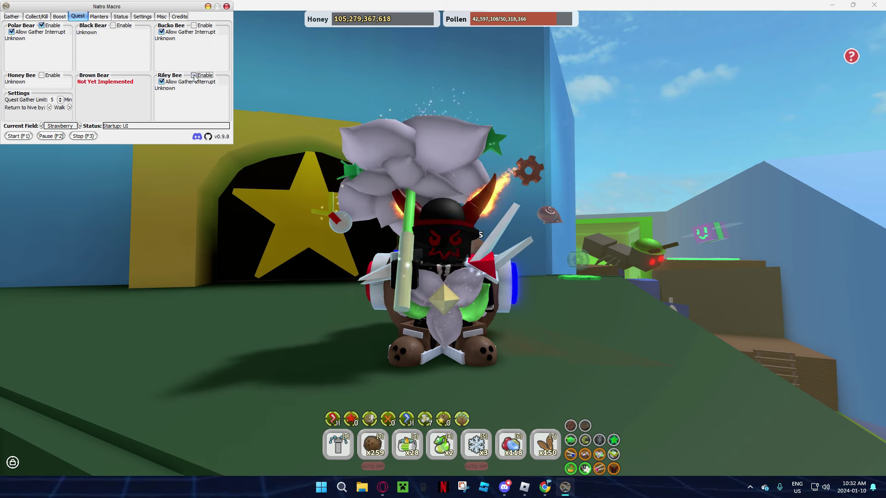
{"action": "left_click", "coordinate": [513, 271]}
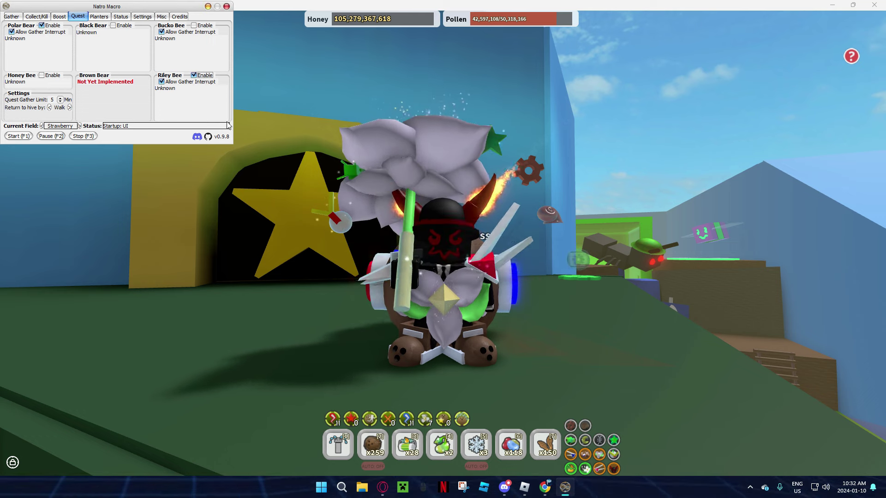
Step: Revisit the macro's Collect settings and check the Bee Swarm Simulator view in Roblox
{"action": "left_click", "coordinate": [58, 16]}
{"action": "left_click", "coordinate": [37, 17]}
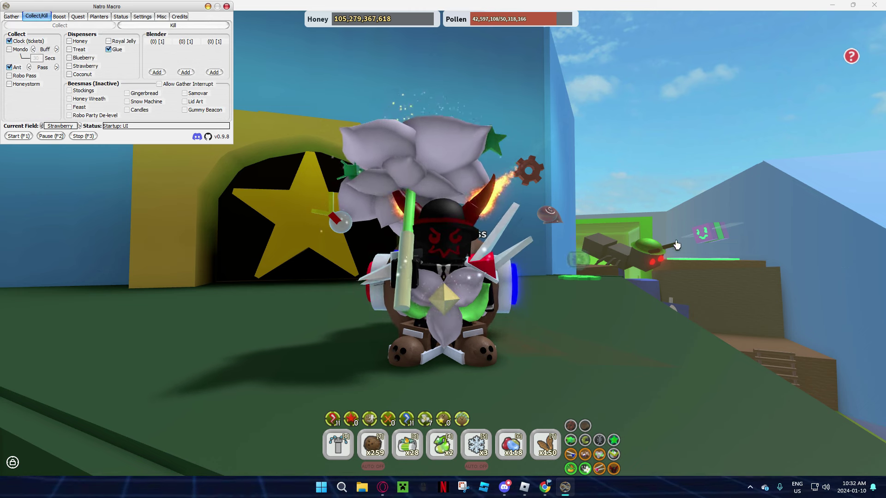
{"action": "left_click", "coordinate": [630, 235]}
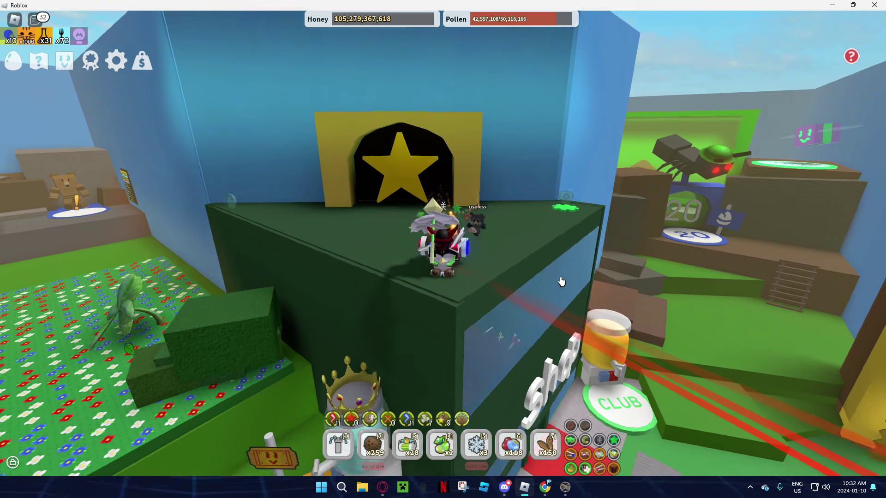
{"action": "key", "text": "F3"}
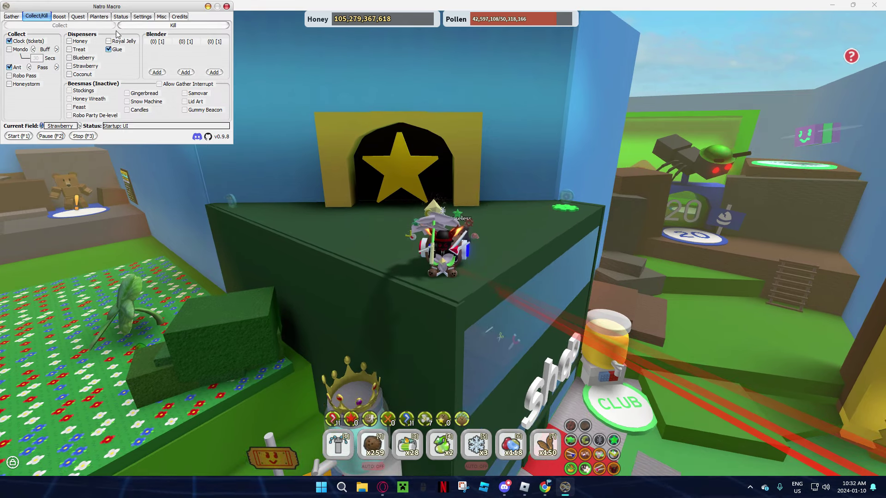
Step: Return to the Quest settings and turn off the Riley Bee quest, leaving its Allow Gather Interrupt option on
{"action": "left_click", "coordinate": [62, 16]}
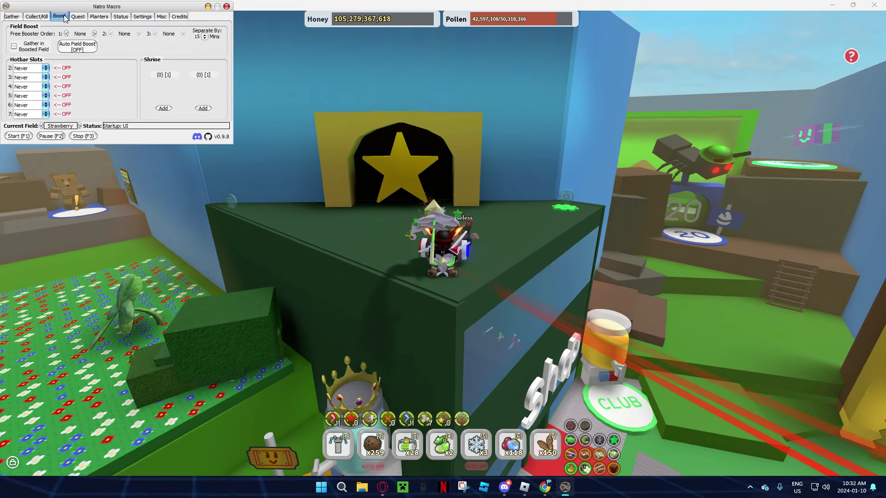
{"action": "left_click", "coordinate": [77, 16]}
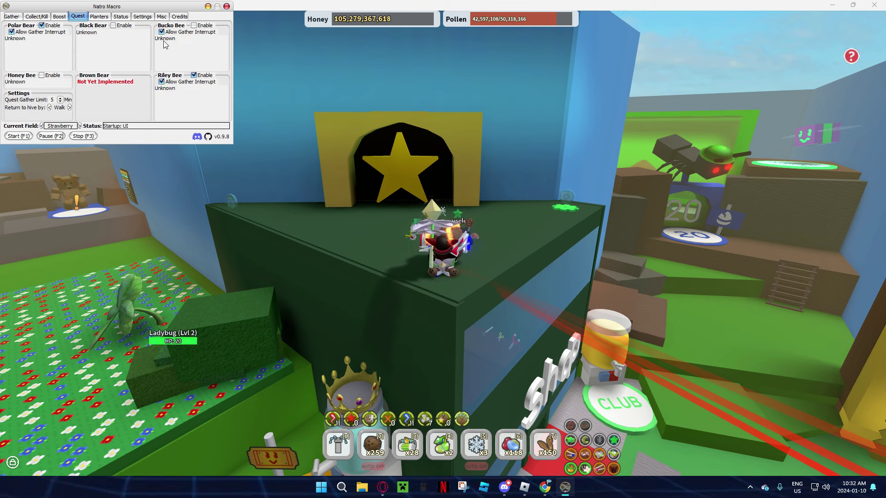
{"action": "left_click", "coordinate": [198, 81]}
{"action": "left_click", "coordinate": [193, 74]}
{"action": "left_click", "coordinate": [162, 82]}
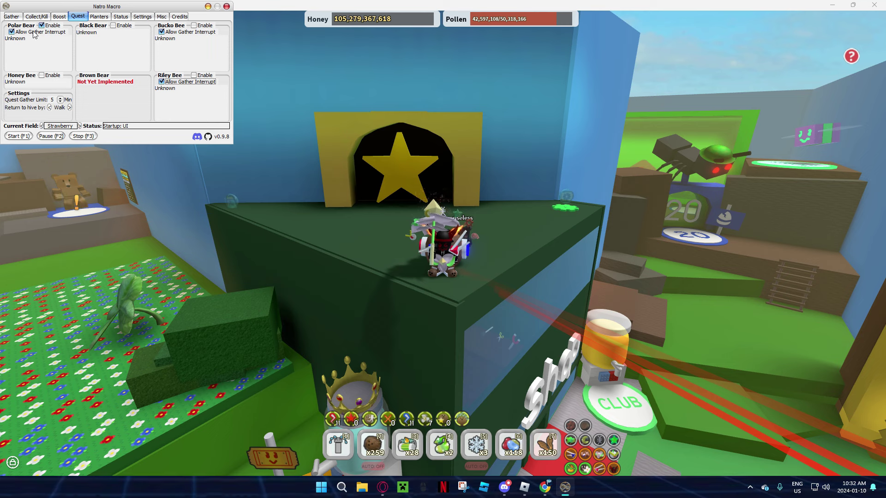
{"action": "left_click", "coordinate": [317, 99]}
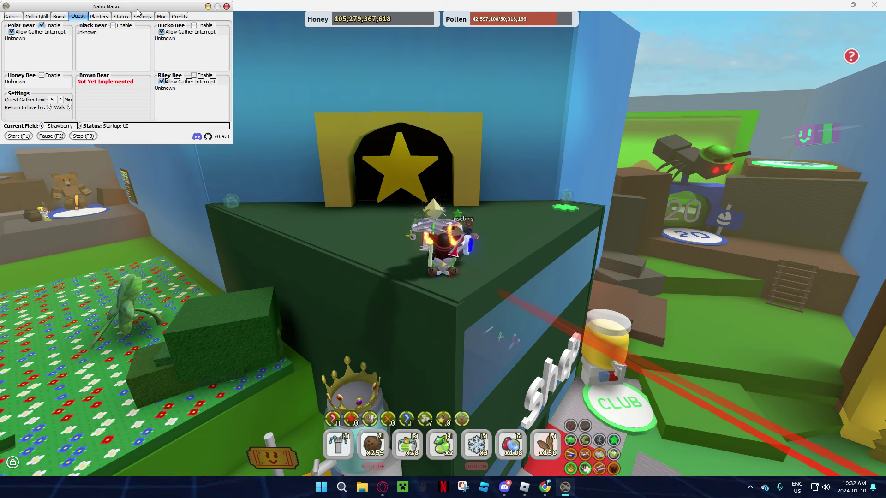
Step: Open the Planters settings and try the MANUAL planter mode followed by the + mode
{"action": "left_click", "coordinate": [99, 18]}
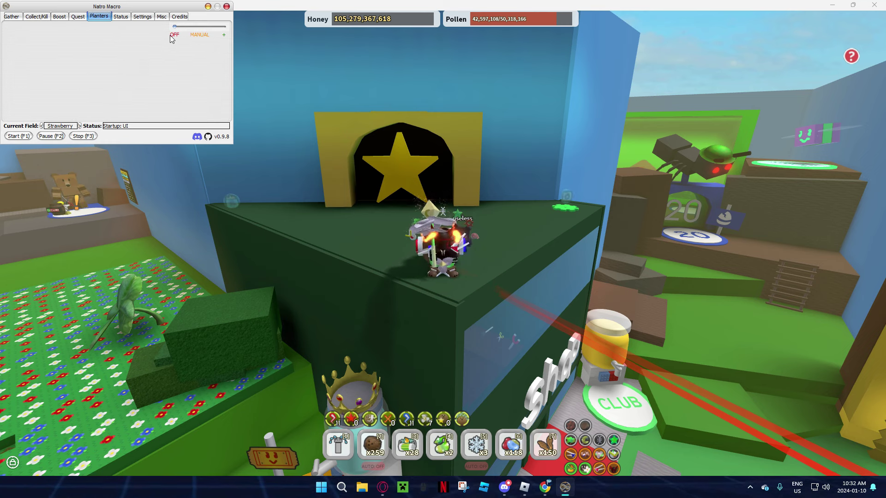
{"action": "left_click_drag", "start_coordinate": [174, 29], "coordinate": [199, 27]}
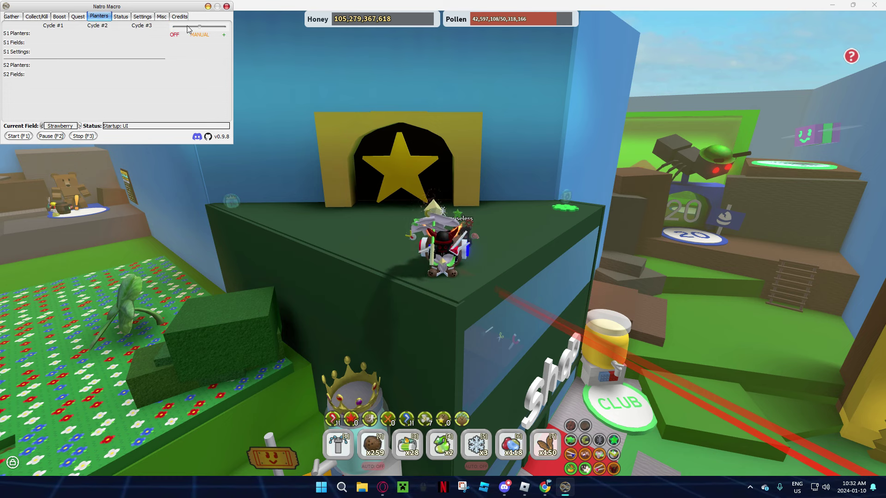
{"action": "left_click", "coordinate": [213, 29]}
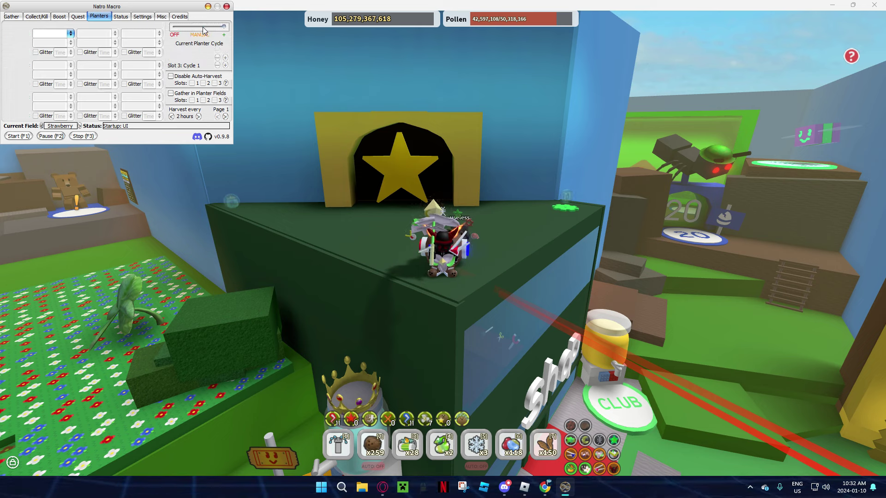
{"action": "left_click", "coordinate": [213, 29]}
{"action": "left_click", "coordinate": [222, 28]}
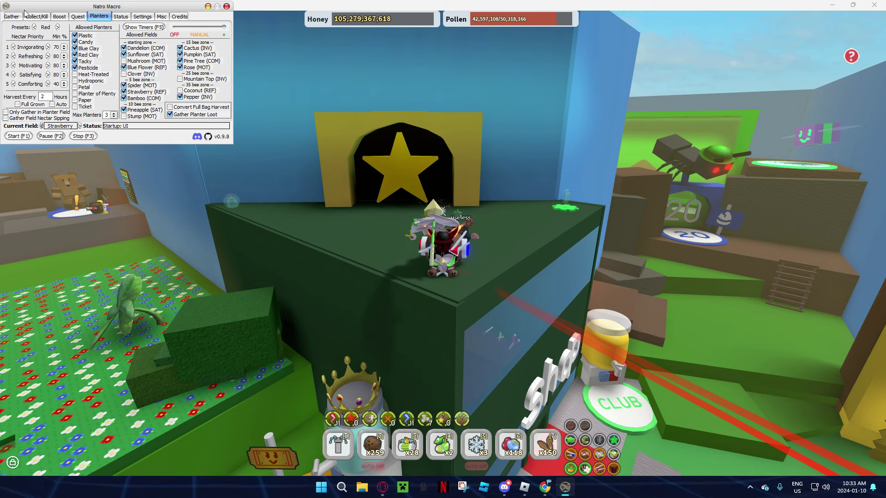
Step: Go over the allowed planters and cycle the nectar presets through White and Blue back to Red
{"action": "left_click", "coordinate": [75, 42]}
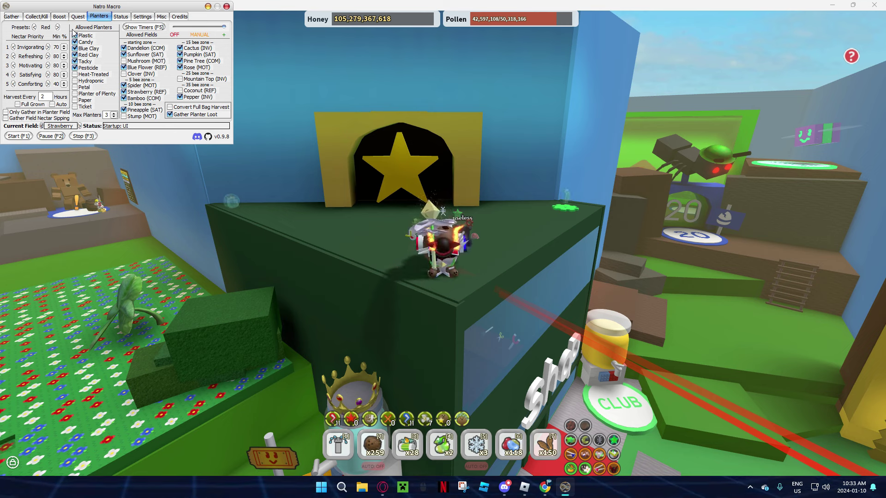
{"action": "left_click", "coordinate": [75, 68]}
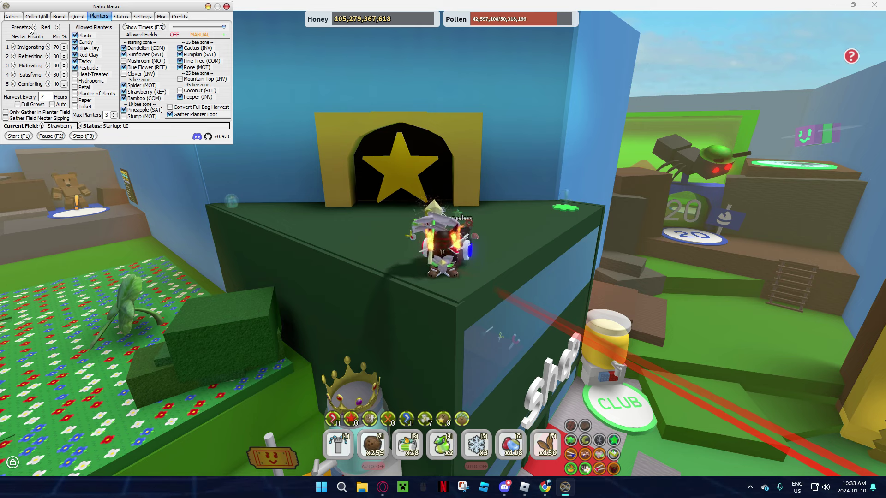
{"action": "left_click", "coordinate": [58, 27]}
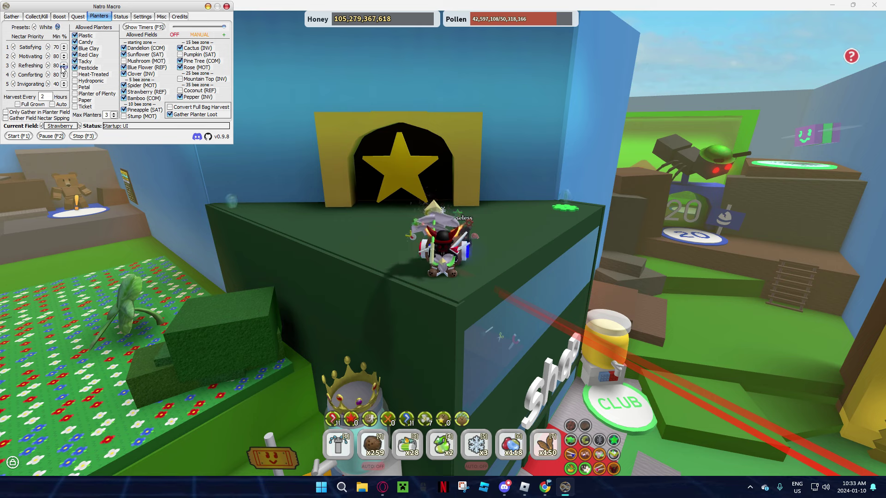
{"action": "left_click", "coordinate": [57, 27]}
{"action": "left_click", "coordinate": [58, 28]}
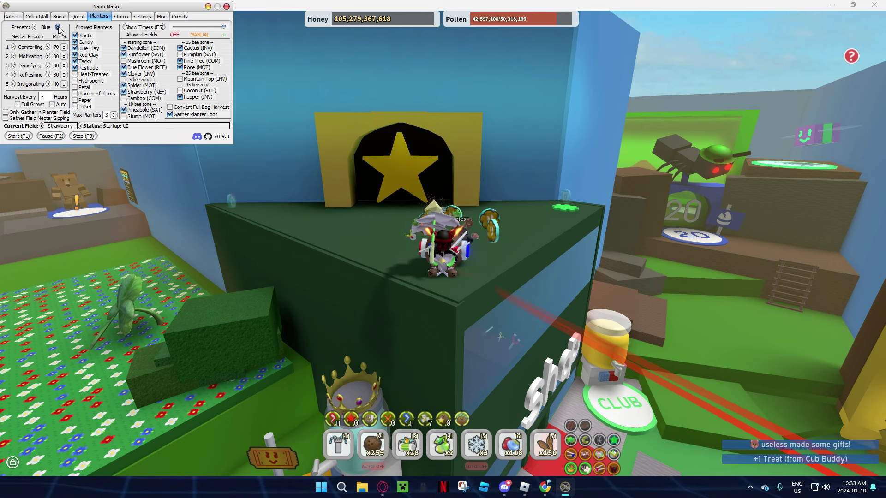
{"action": "left_click", "coordinate": [57, 27]}
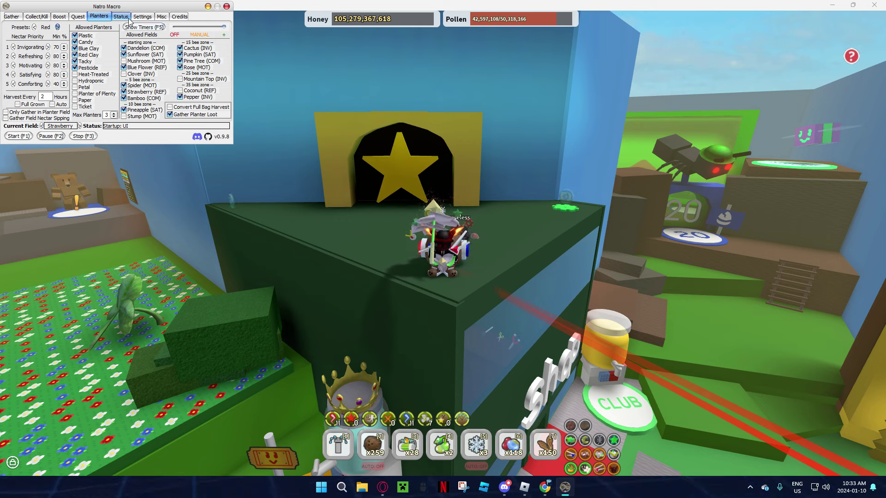
Step: Set the planter mode to OFF and look over the macro's Status log and statistics
{"action": "left_click_drag", "start_coordinate": [223, 28], "coordinate": [169, 30]}
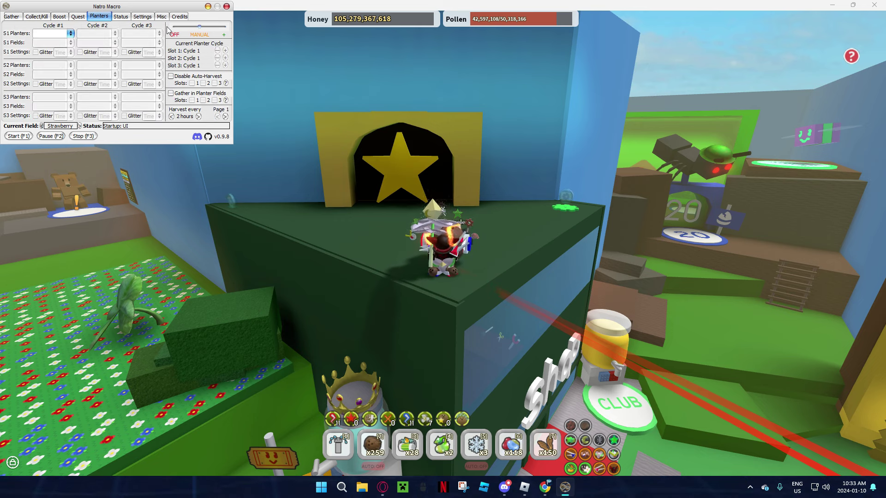
{"action": "left_click", "coordinate": [174, 28]}
{"action": "left_click", "coordinate": [120, 16]}
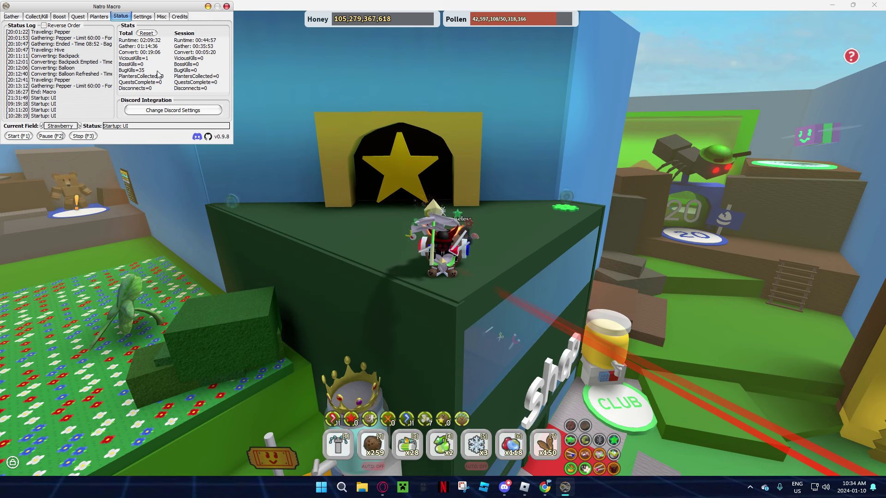
Step: Open the macro's Settings, and find the Movespeed value in the character stats of the Roblox game
{"action": "left_click", "coordinate": [146, 18]}
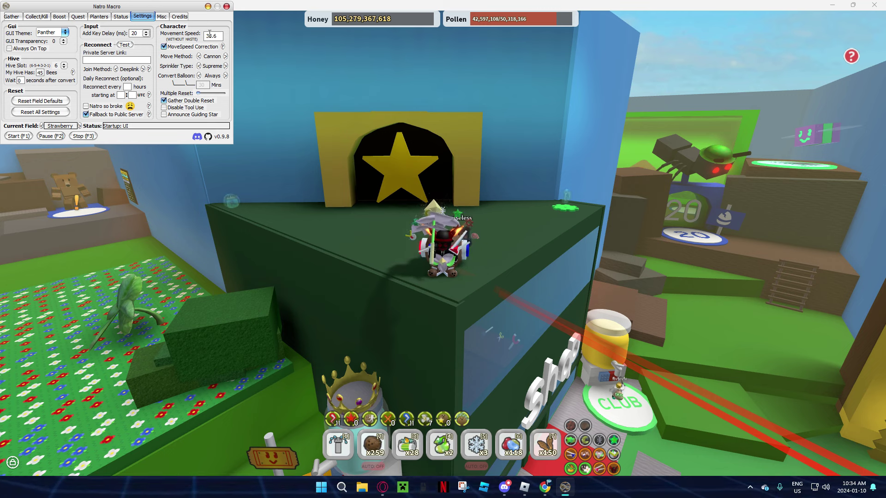
{"action": "left_click", "coordinate": [302, 72]}
{"action": "left_click", "coordinate": [118, 62]}
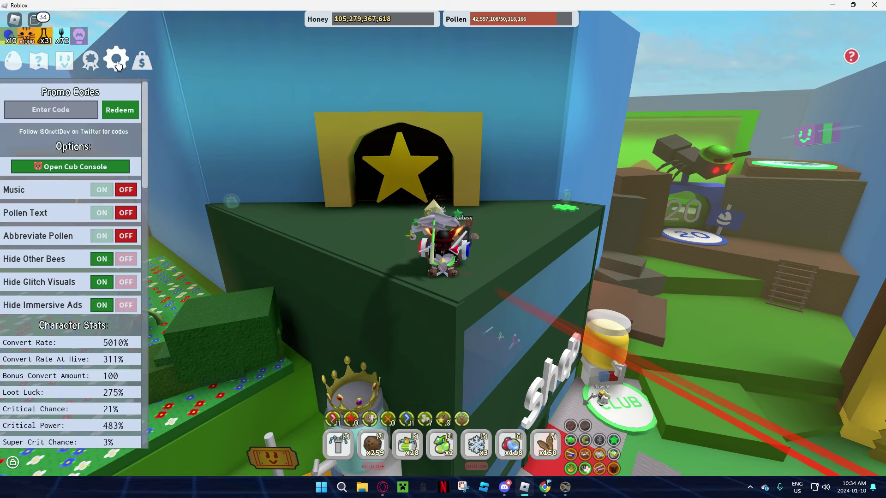
{"action": "scroll", "coordinate": [29, 317], "scroll_direction": "down", "scroll_amount": 12}
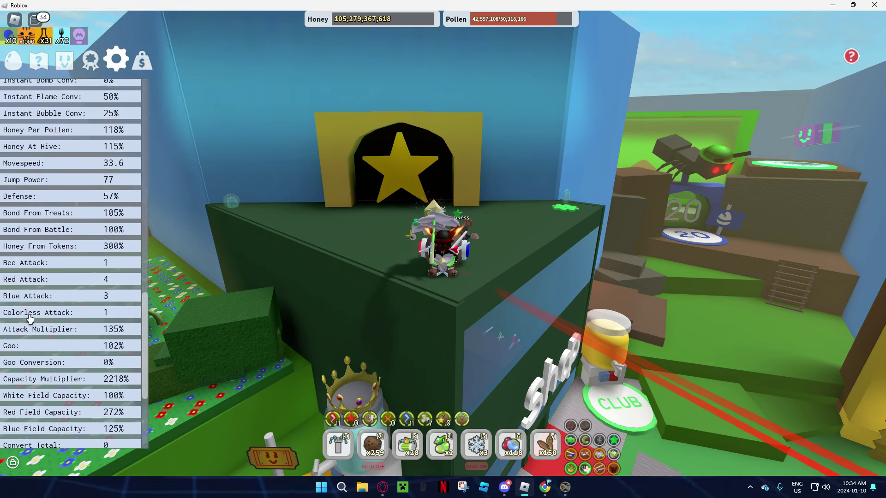
{"action": "scroll", "coordinate": [29, 318], "scroll_direction": "up", "scroll_amount": 3}
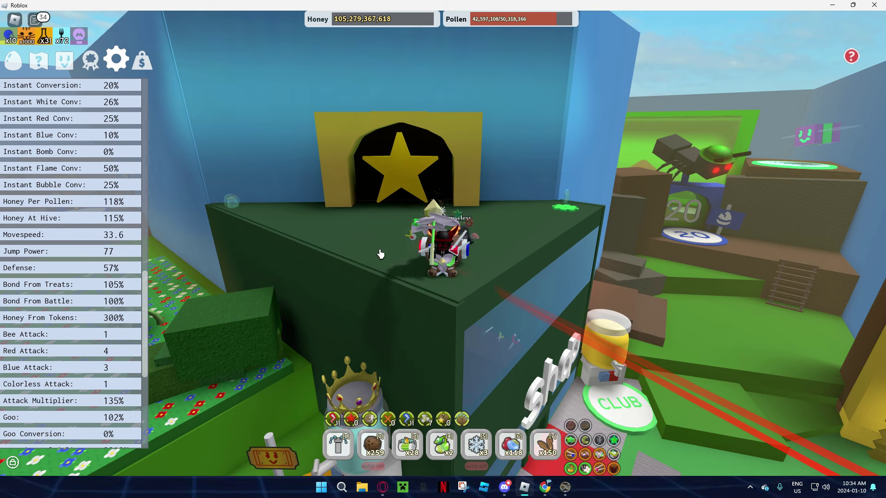
Step: Switch between Natro Macro and Roblox to compare the Movement Speed setting with the in-game Movespeed stat
{"action": "left_click", "coordinate": [566, 487]}
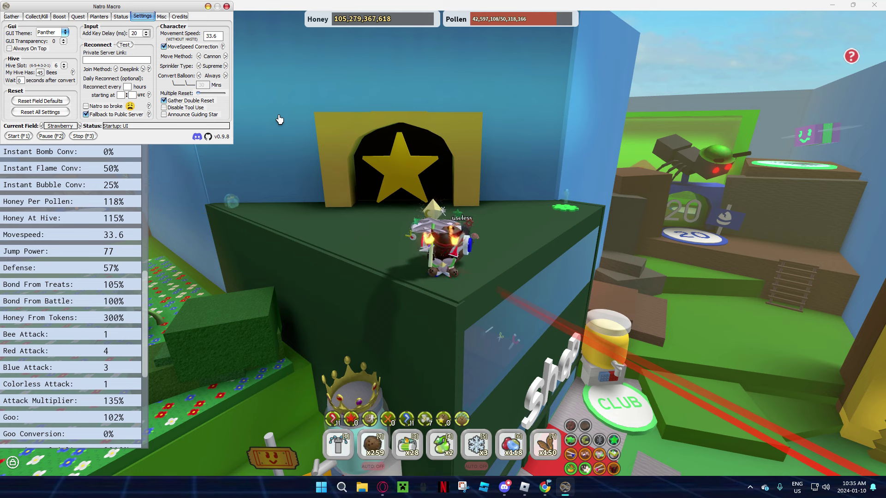
{"action": "left_click", "coordinate": [314, 110]}
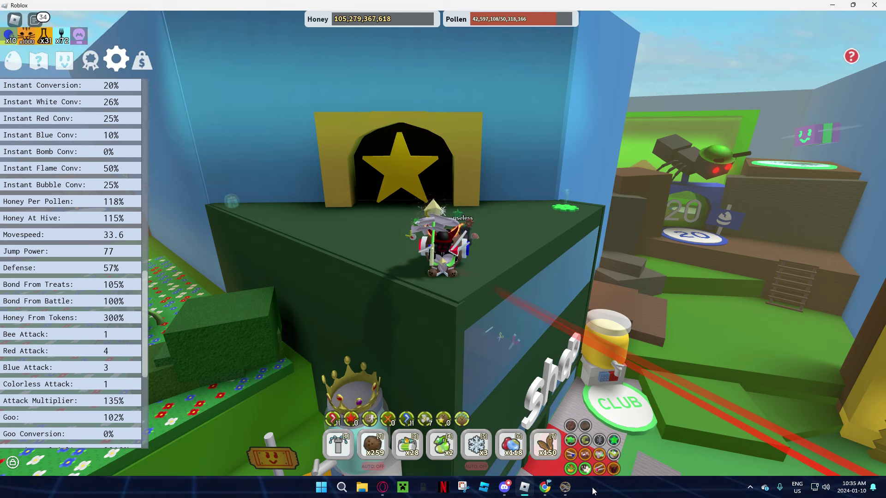
{"action": "left_click", "coordinate": [566, 487]}
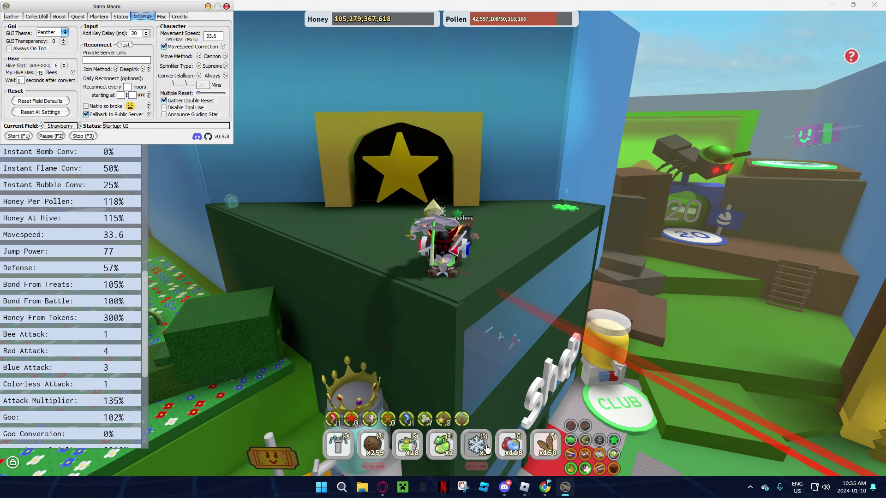
{"action": "mouse_move", "coordinate": [468, 426]}
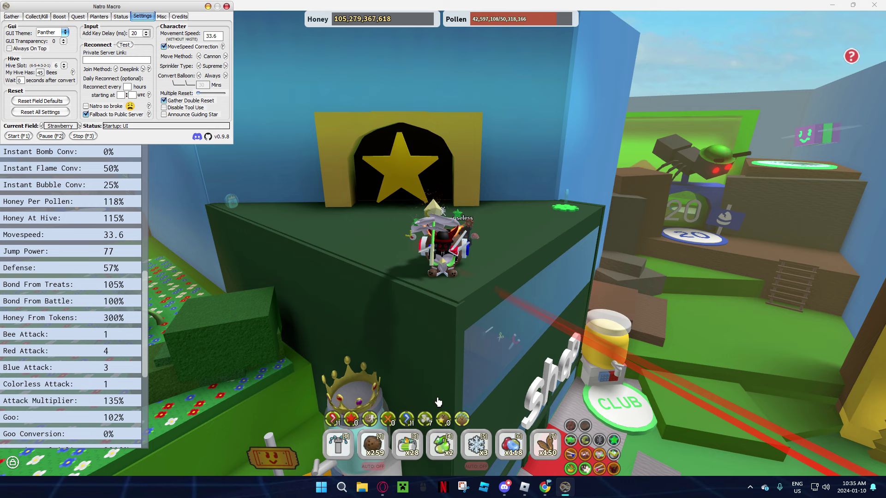
Step: Look over the macro's Misc tools and its Credits page
{"action": "left_click", "coordinate": [163, 17]}
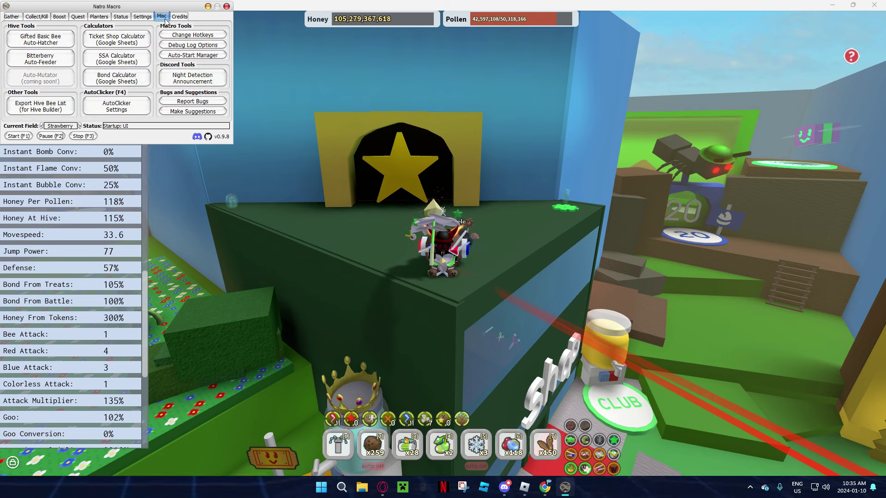
{"action": "left_click", "coordinate": [183, 17]}
{"action": "left_click", "coordinate": [162, 17]}
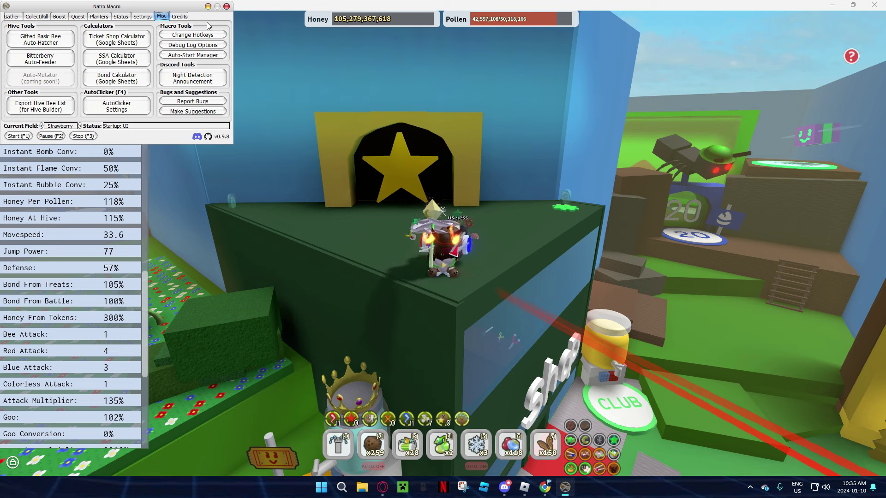
{"action": "left_click", "coordinate": [181, 17]}
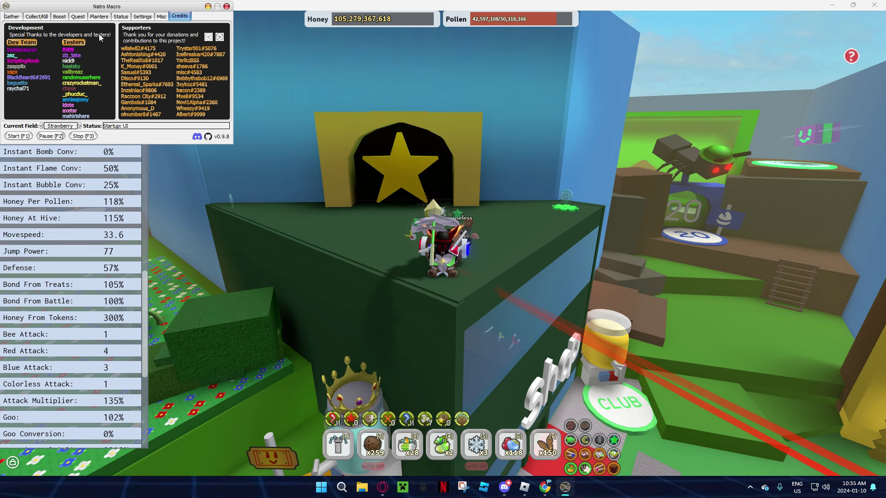
{"action": "mouse_move", "coordinate": [64, 153]}
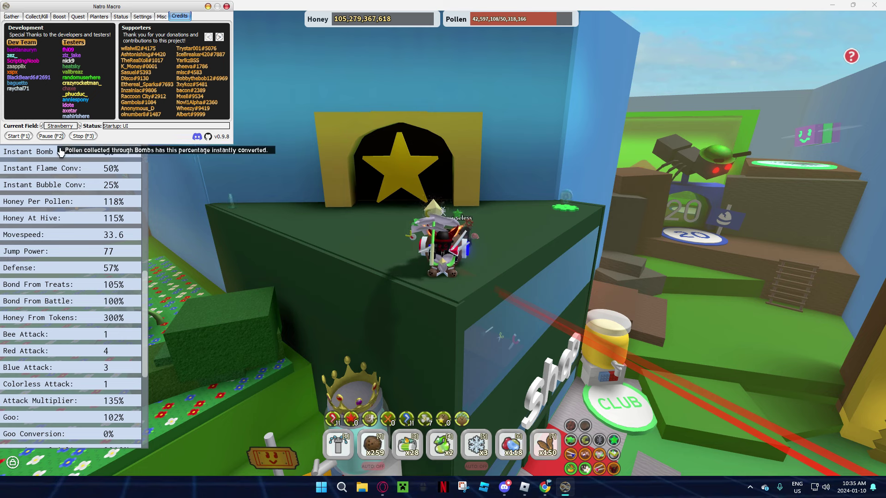
Step: Return to the Roblox game, hide the character stats, and move to an empty hive to claim it
{"action": "left_click", "coordinate": [184, 189]}
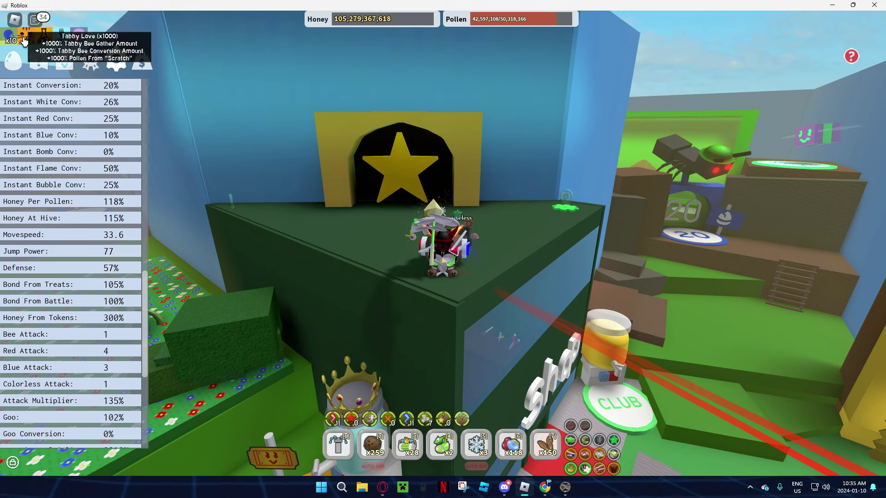
{"action": "left_click", "coordinate": [12, 58]}
{"action": "left_click", "coordinate": [12, 58]}
{"action": "key", "text": "w"}
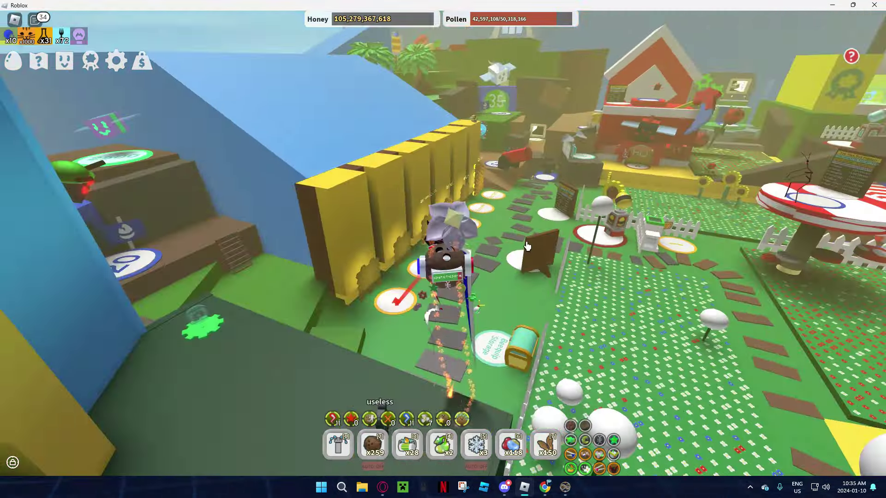
{"action": "key", "text": "w"}
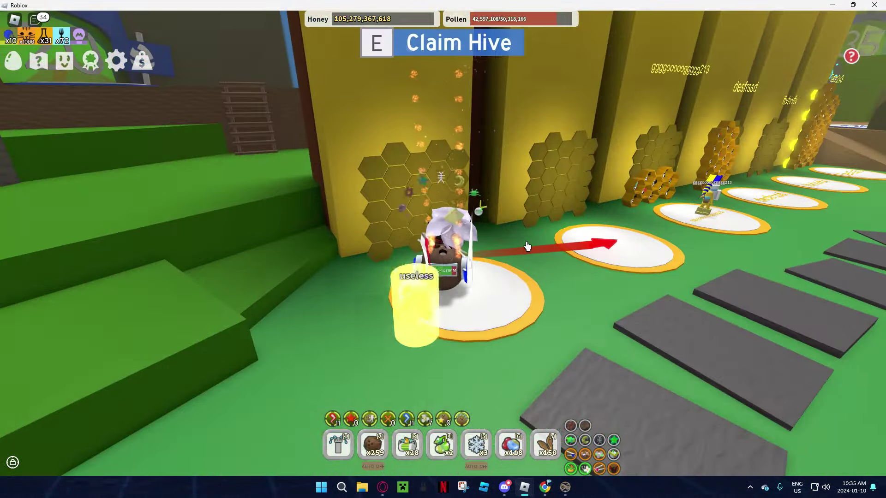
{"action": "key", "text": "w"}
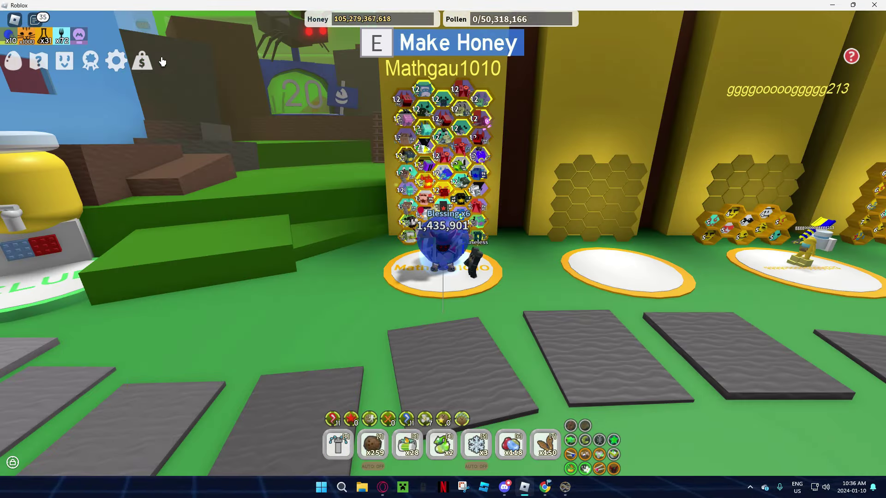
Step: Use the Red Cannon to fly across the map and land in the Strawberry Field
{"action": "key", "text": "e"}
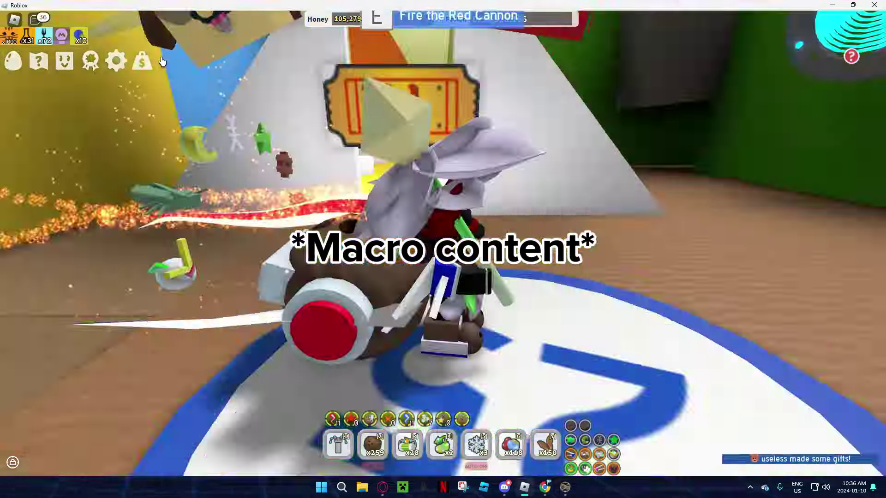
{"action": "key", "text": "Escape"}
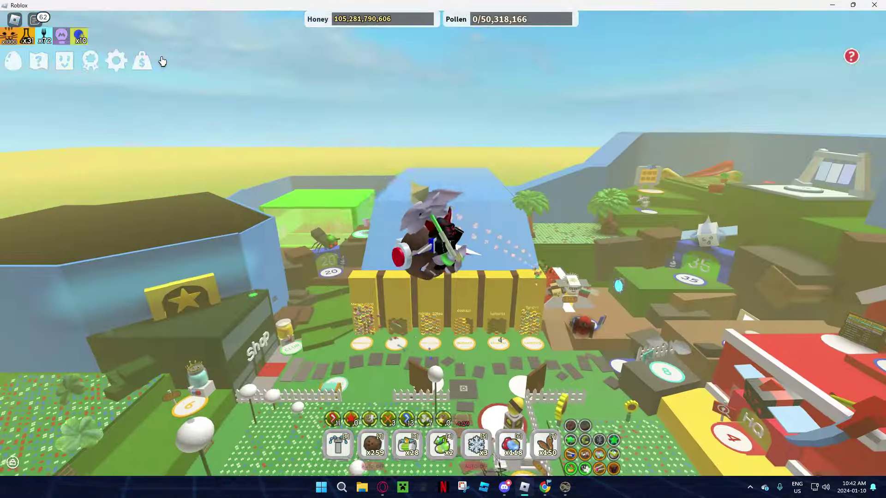
{"action": "key", "text": "w"}
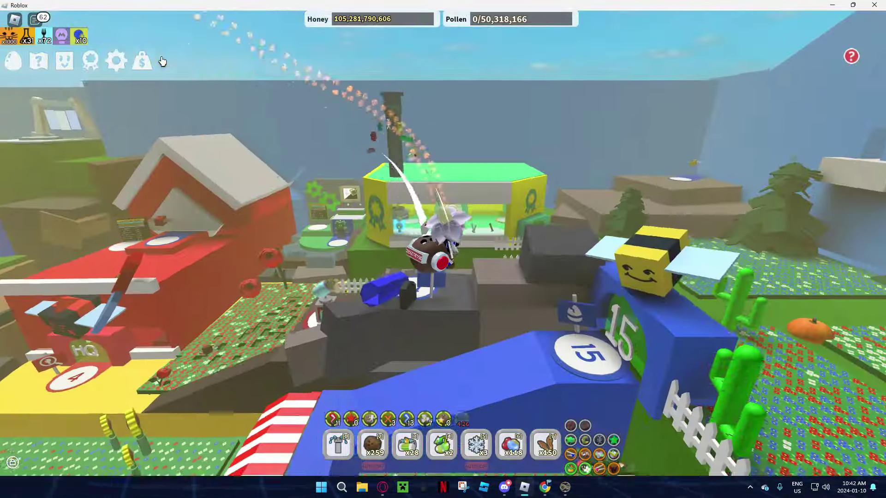
{"action": "key", "text": "w"}
{"action": "key", "text": "Left"}
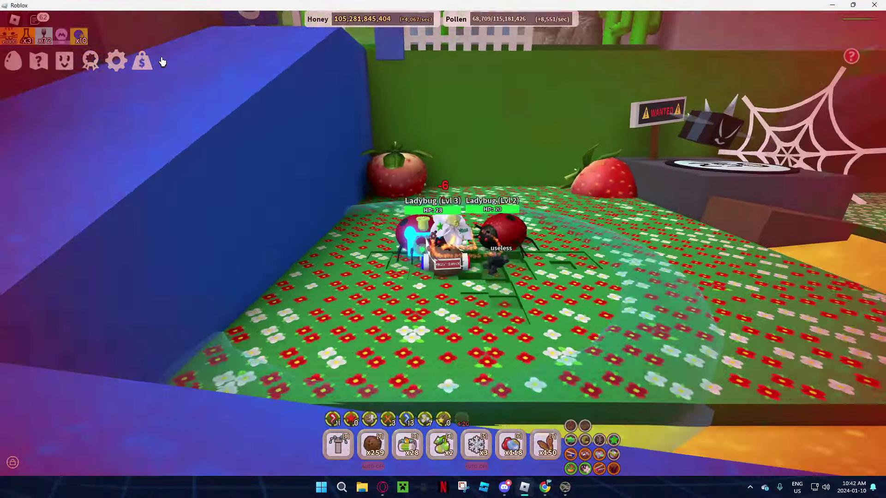
Step: Stop the macro run and dismiss its reloaded window to get back to the game
{"action": "key", "text": "q"}
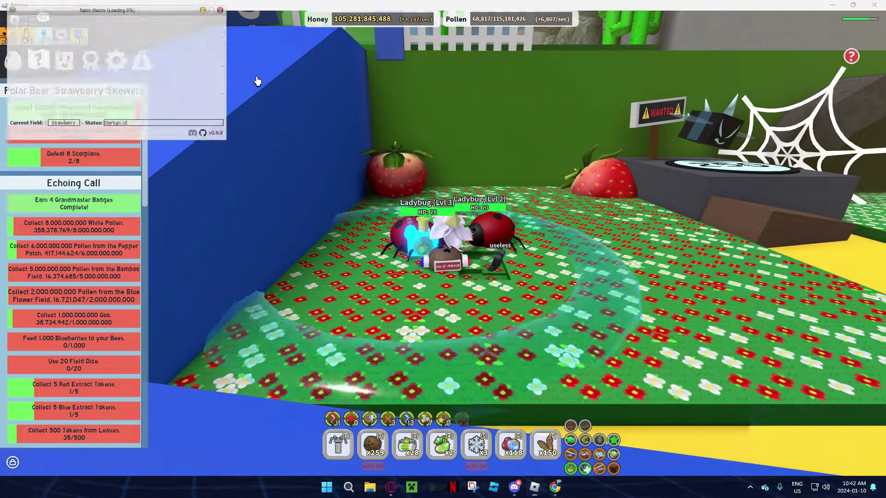
{"action": "left_click", "coordinate": [227, 7]}
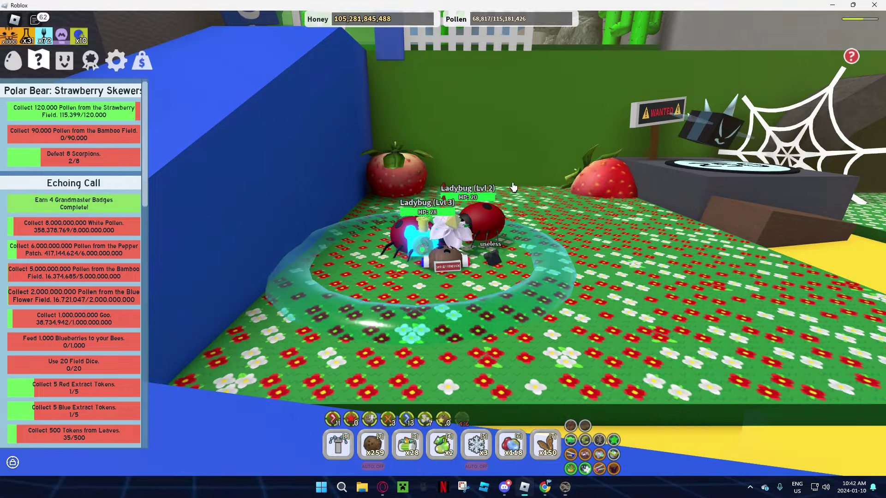